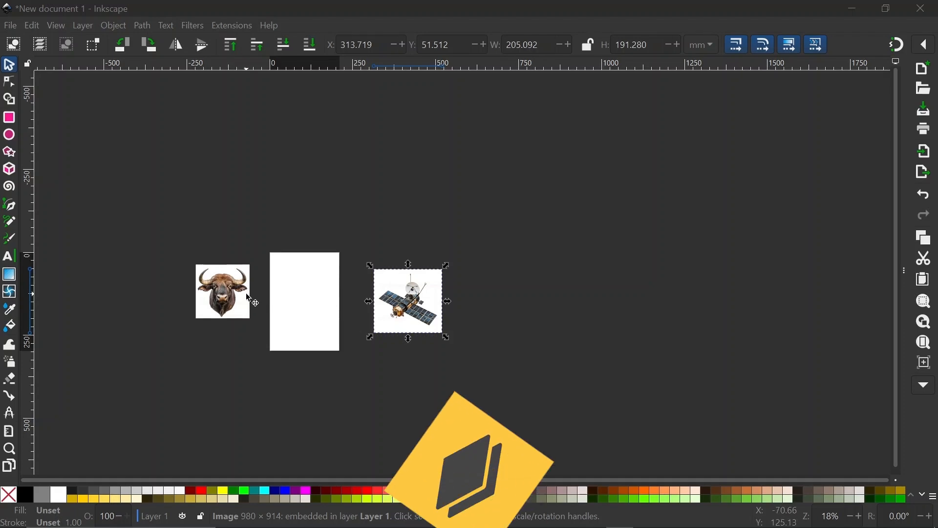
Scale the bull photo up to 362 × 362 mm and move it left of the blank page.
click(224, 288)
drag(255, 262, 291, 233)
scroll(300, 300, up, 3)
scroll(300, 301, left, 5)
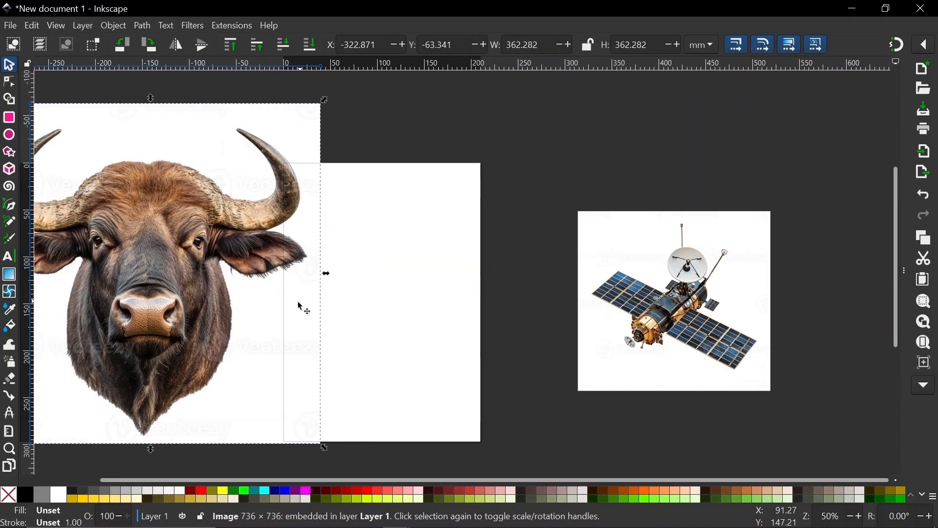
scroll(266, 298, down, 2)
drag(266, 297, 195, 293)
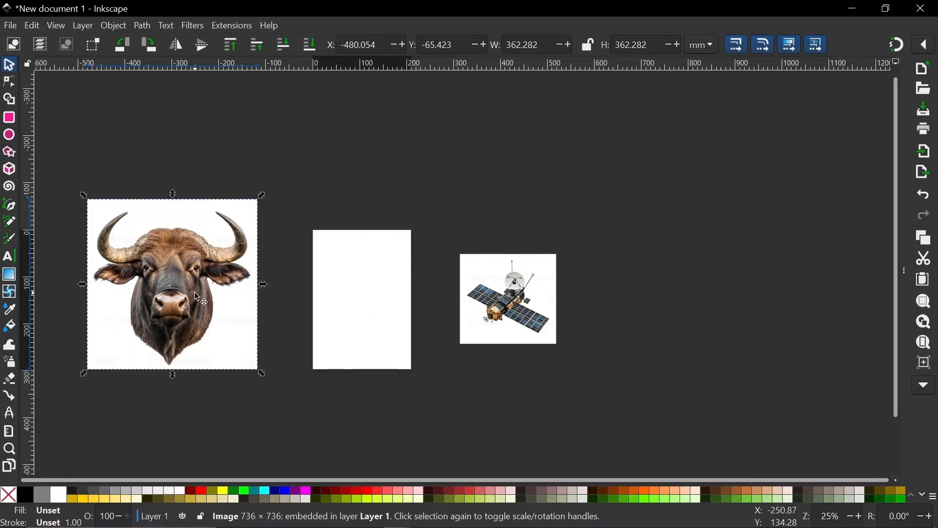
Check the bull photo's new placement, then deselect and reselect it.
scroll(483, 299, left, 5)
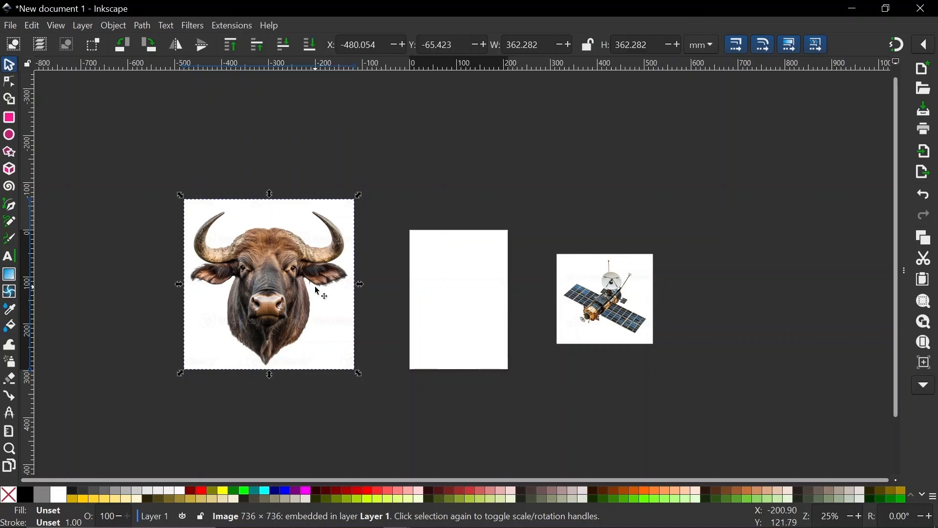
scroll(272, 267, up, 4)
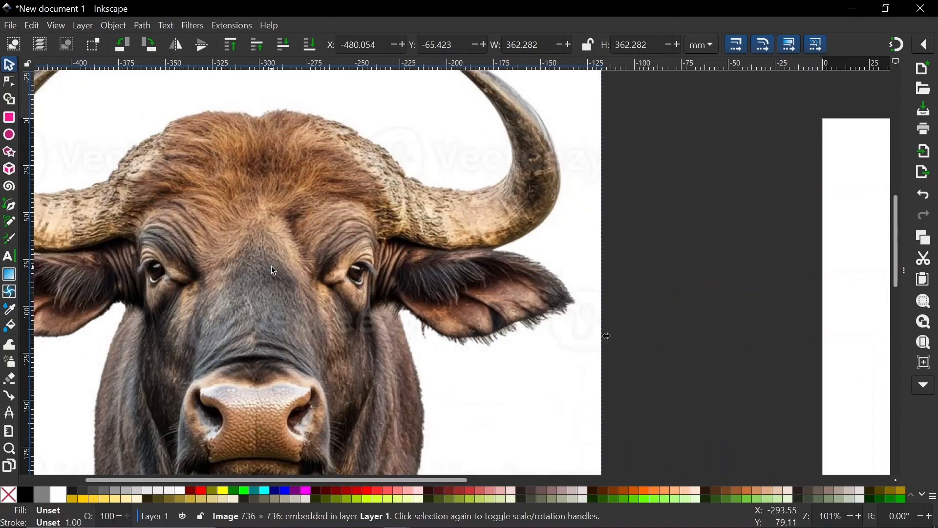
scroll(267, 262, down, 5)
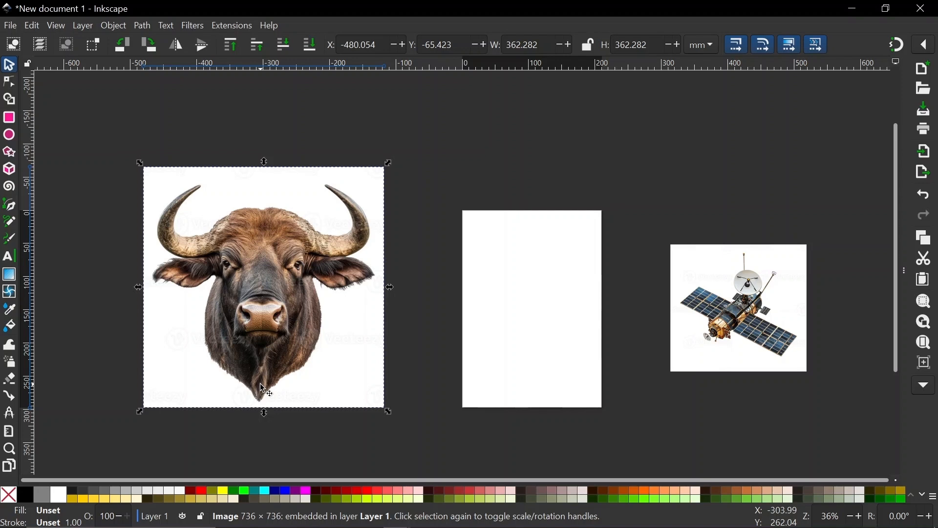
scroll(262, 386, down, 1)
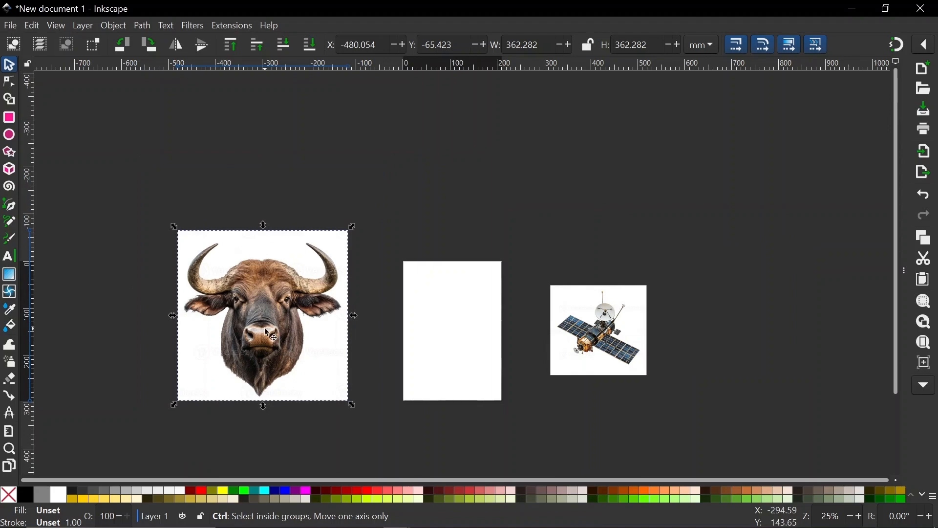
scroll(267, 330, up, 6)
scroll(267, 331, down, 3)
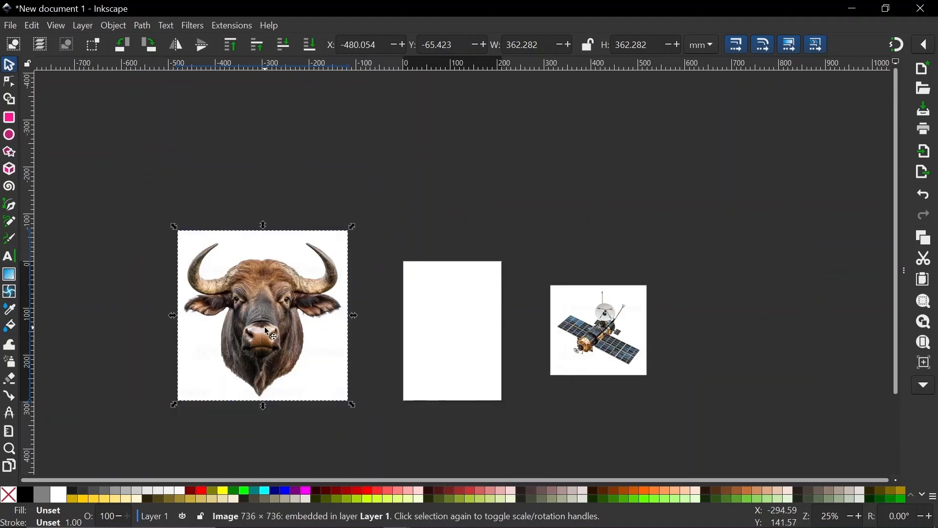
click(310, 181)
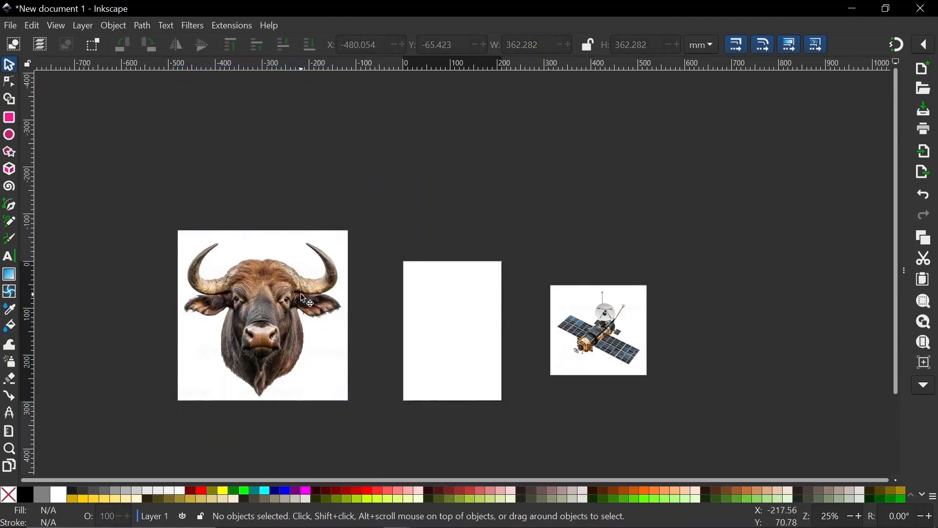
click(294, 301)
Open Trace Bitmap for the bull photo and set a single-scan threshold around 0.8–0.9 for a solid silhouette preview.
right_click(292, 300)
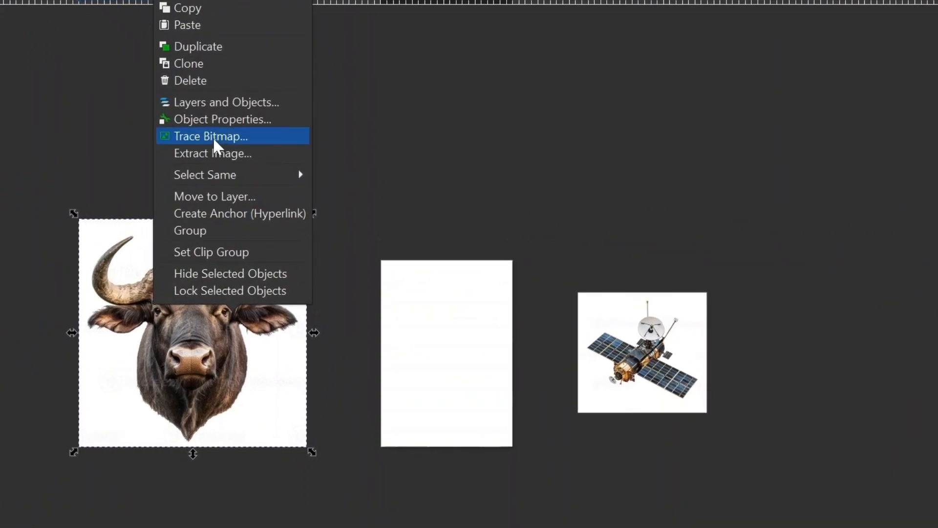
click(212, 137)
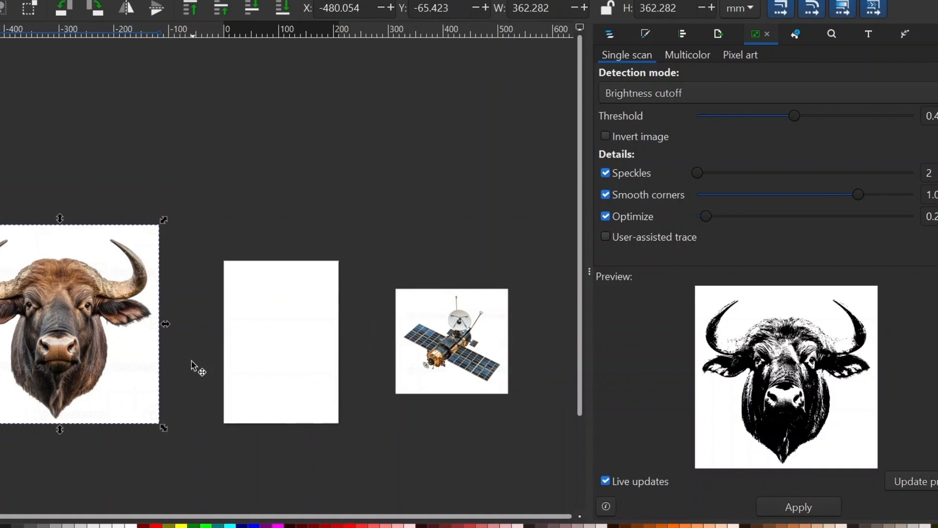
scroll(198, 367, left, 5)
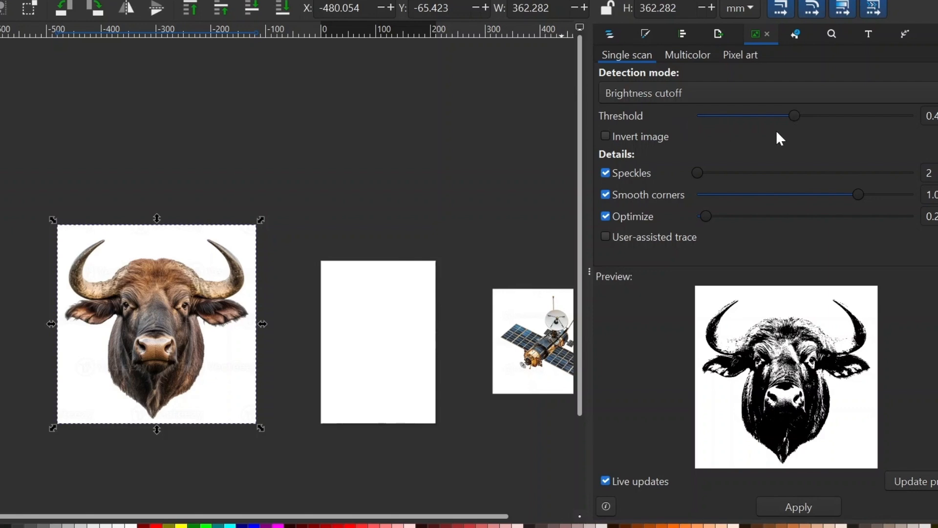
drag(796, 119, 907, 138)
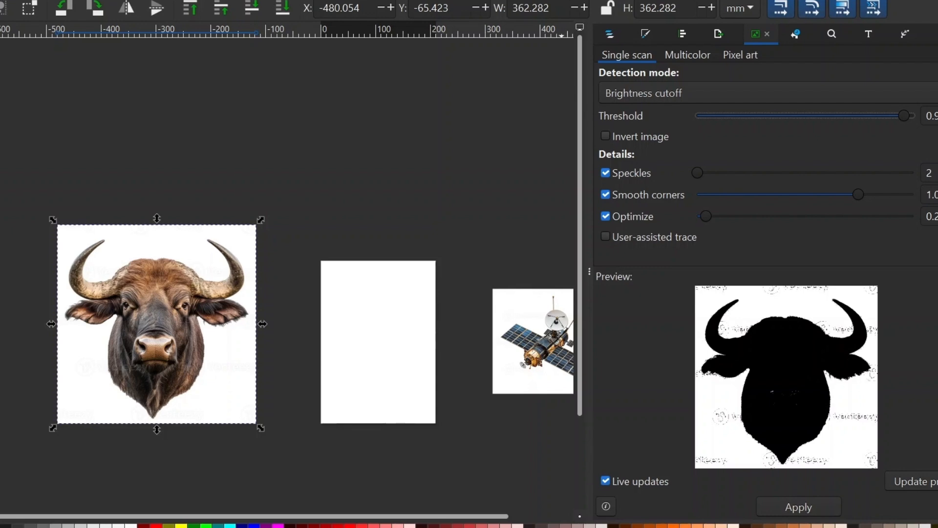
click(937, 116)
click(937, 116)
click(937, 116)
click(937, 116)
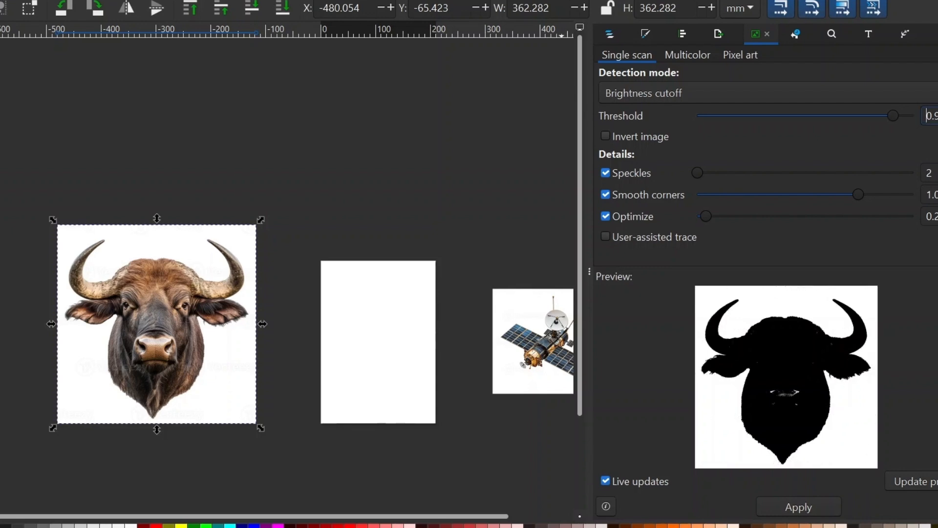
click(937, 116)
click(937, 115)
Apply the trace to create the black bull silhouette path, and hide the docked panels.
click(800, 513)
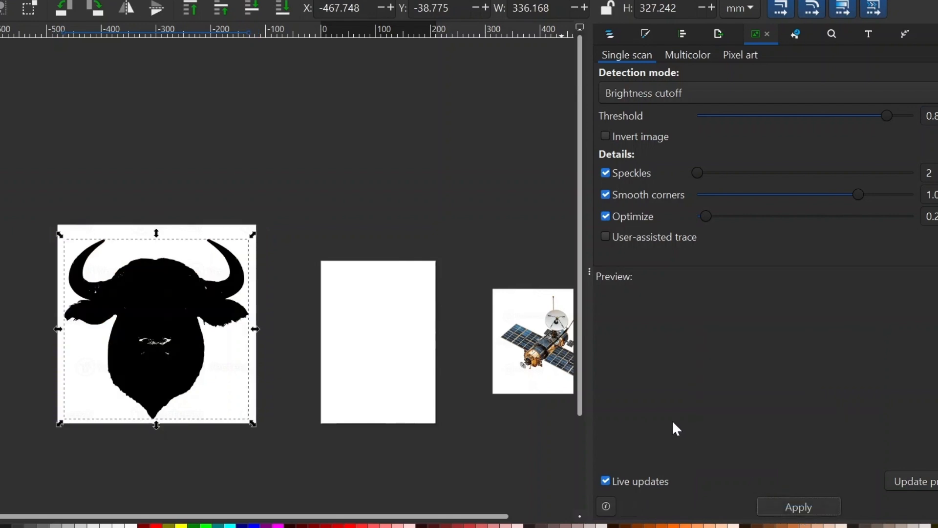
click(590, 271)
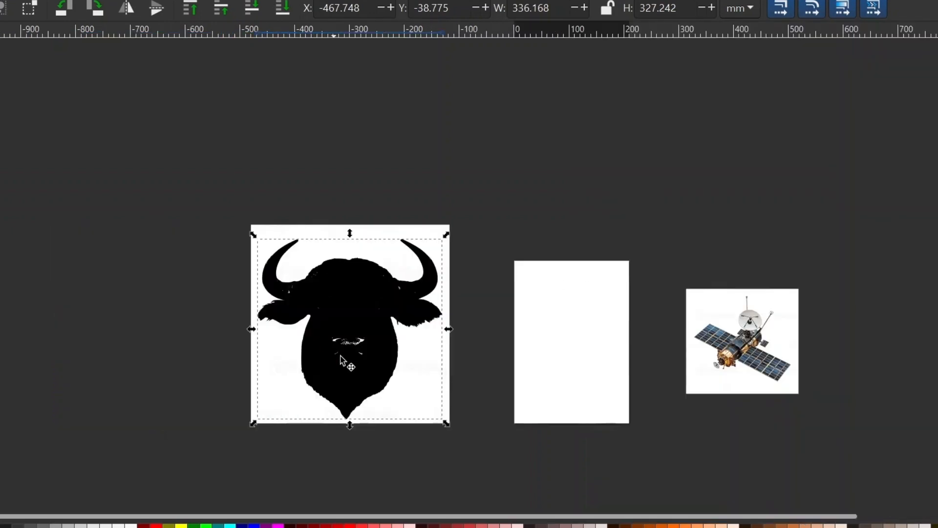
scroll(341, 357, up, 4)
scroll(361, 348, up, 1)
scroll(435, 270, down, 2)
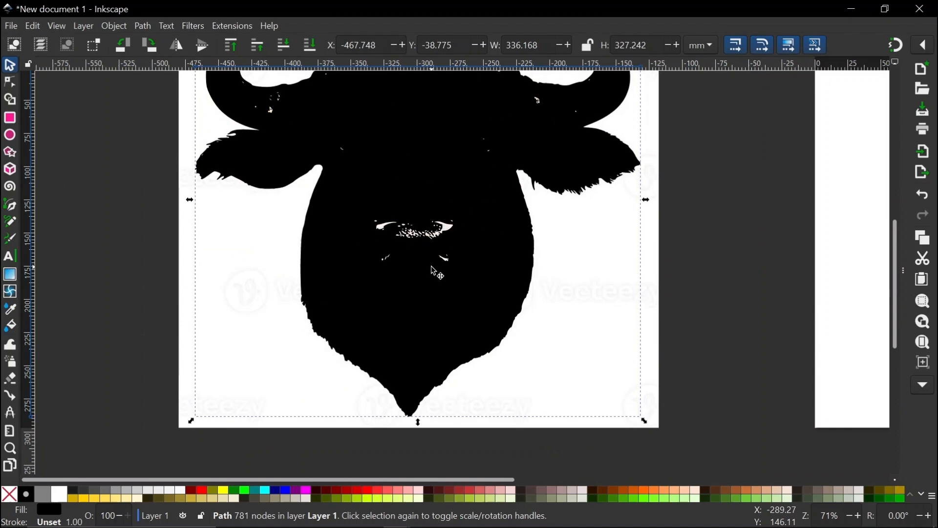
With the Node tool, delete the speck nodes around the bull's nose and the scattered small specks.
key(n)
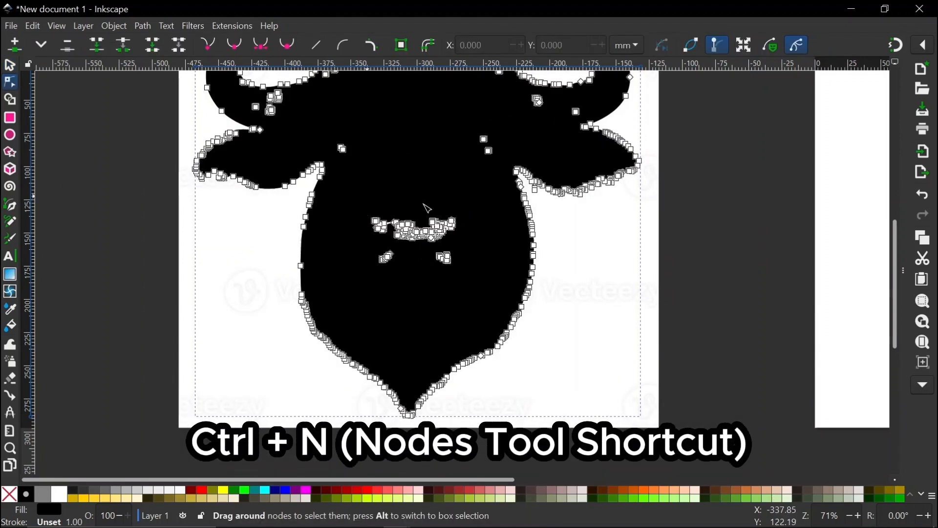
drag(349, 195, 493, 295)
key(Delete)
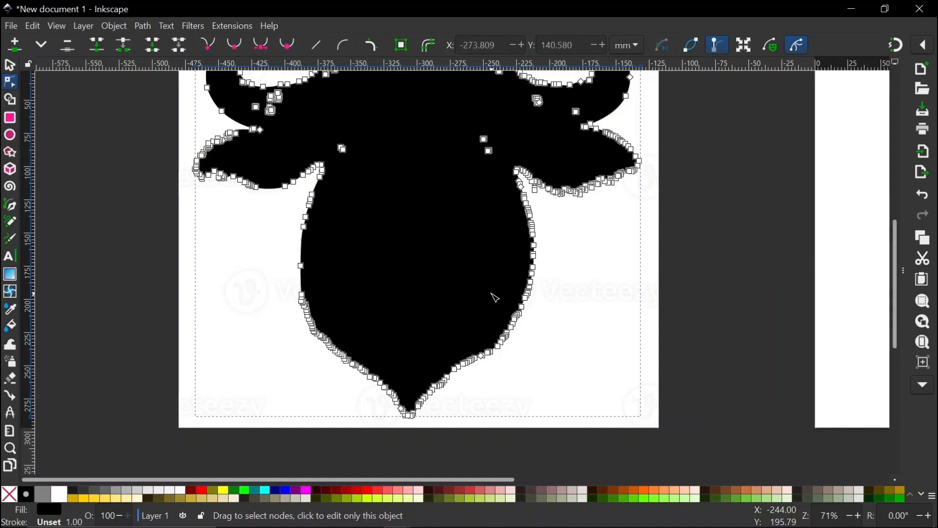
scroll(495, 297, up, 5)
drag(324, 246, 381, 291)
key(Delete)
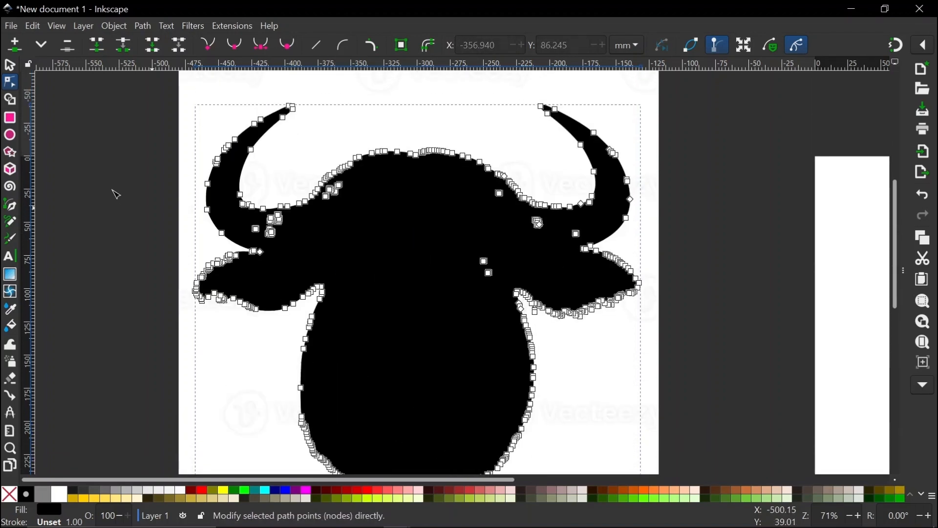
scroll(277, 214, up, 5)
scroll(292, 242, up, 1)
scroll(268, 242, left, 6)
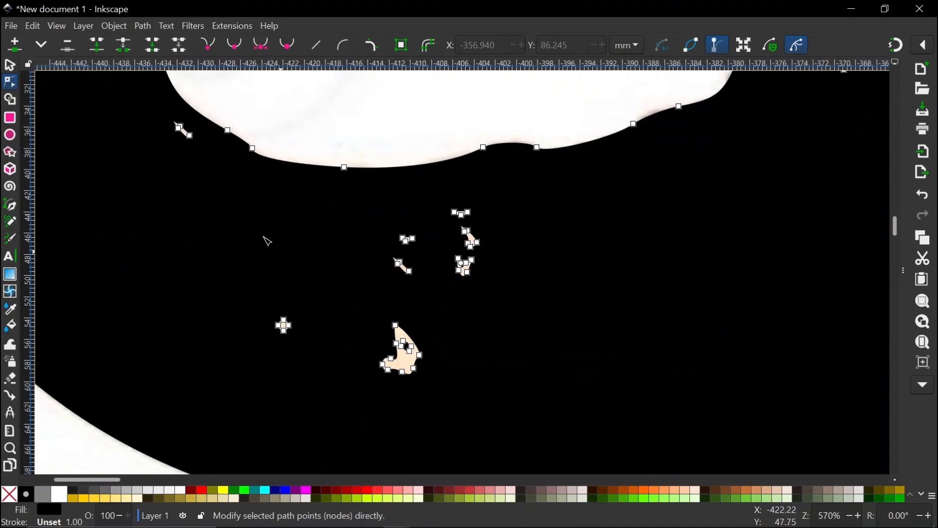
drag(181, 187, 585, 409)
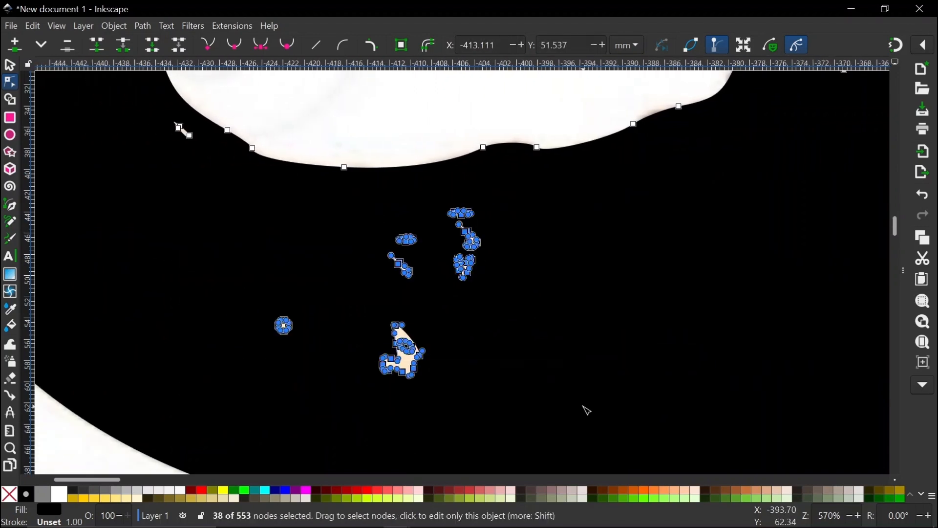
key(Delete)
Delete the remaining clusters of stray nodes near the silhouette's edges.
drag(166, 104, 199, 173)
key(Delete)
scroll(343, 201, down, 5)
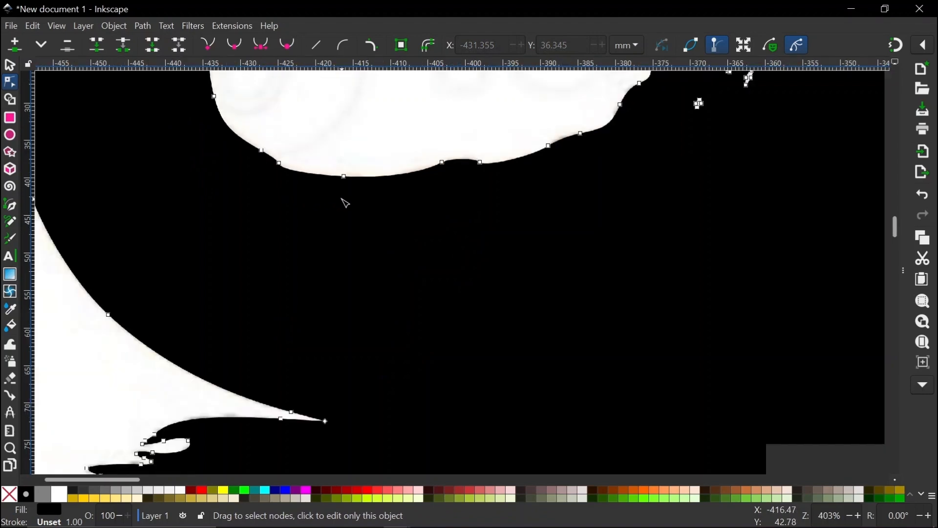
scroll(460, 202, up, 3)
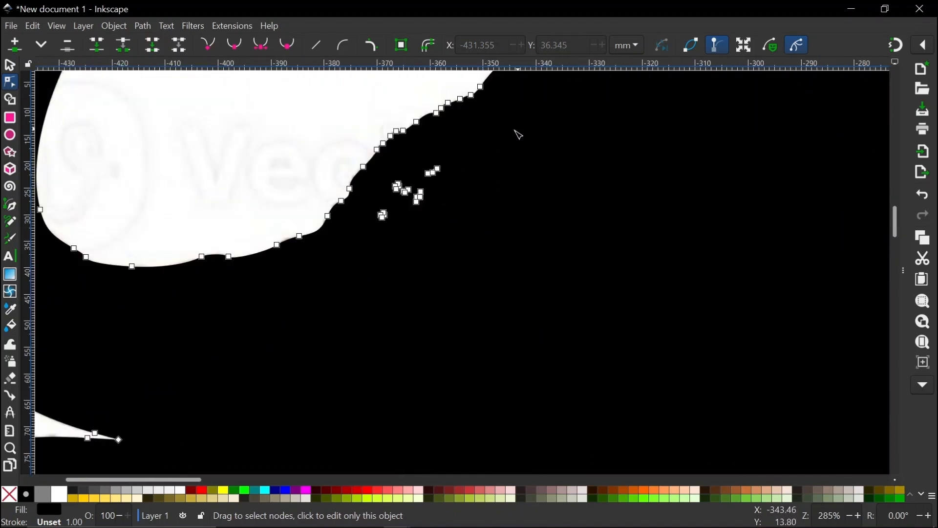
drag(518, 129, 421, 231)
key(Delete)
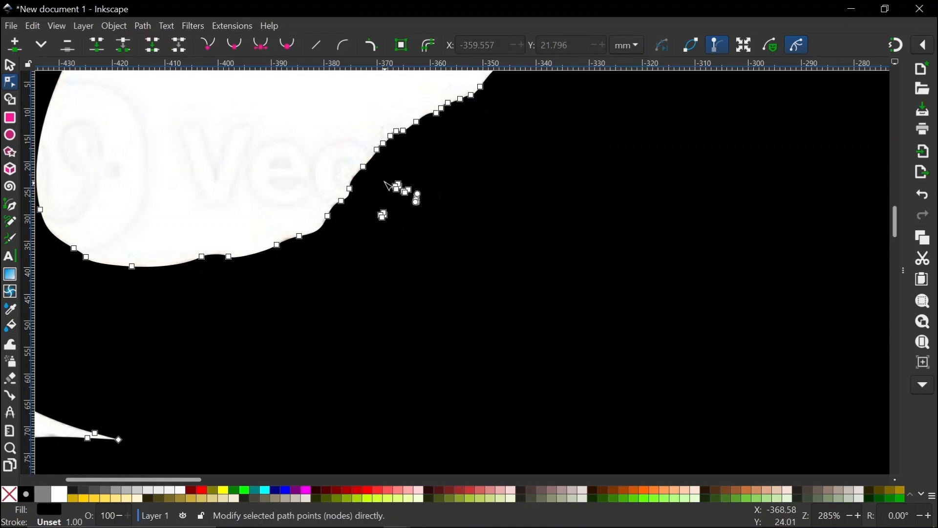
drag(383, 176, 419, 244)
key(Delete)
scroll(289, 253, down, 4)
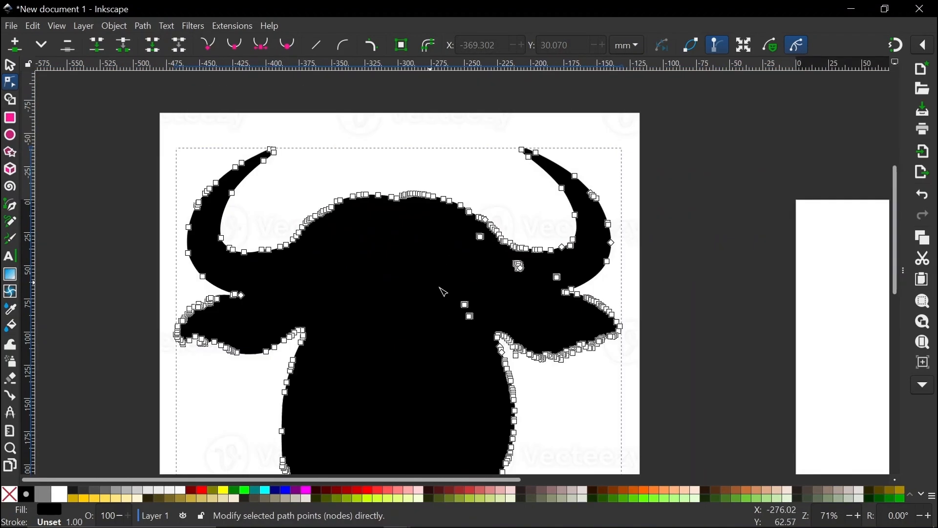
scroll(526, 289, up, 3)
drag(376, 115, 430, 164)
key(Delete)
drag(477, 198, 652, 274)
key(Delete)
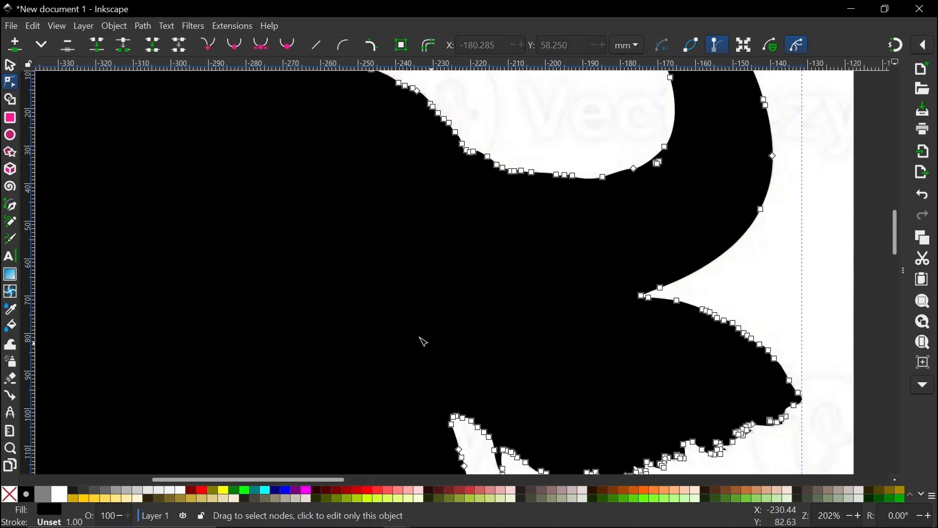
scroll(424, 342, down, 4)
scroll(424, 341, down, 4)
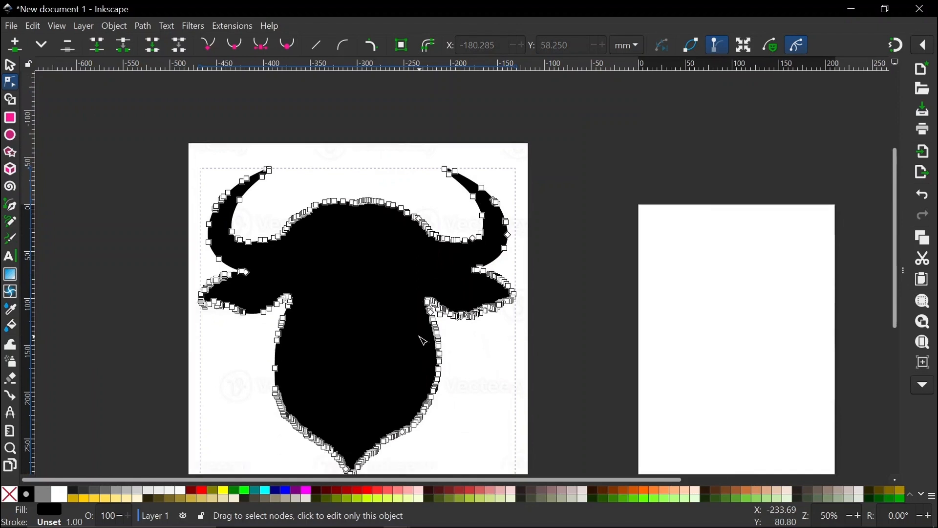
Select the bull silhouette path with the photo behind it and use Object > Clip > Set Clip.
click(10, 65)
scroll(341, 234, up, 2)
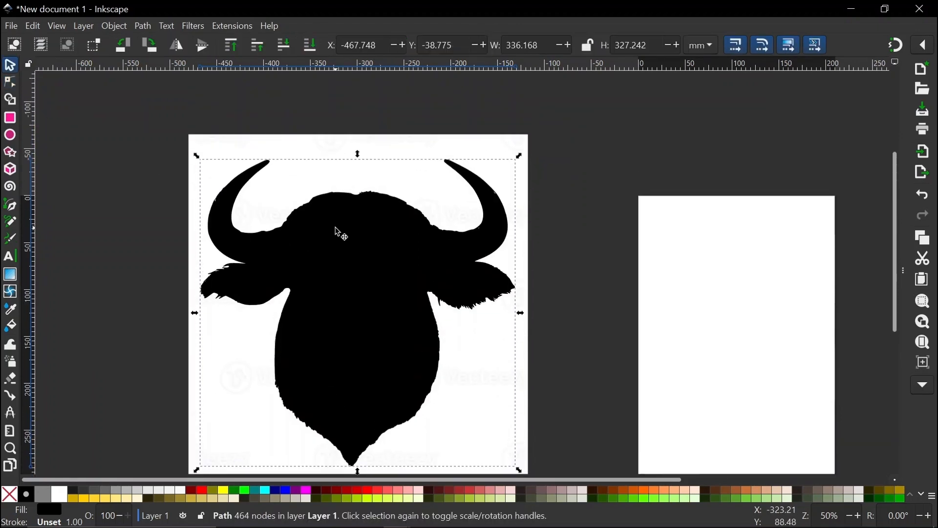
scroll(341, 234, down, 1)
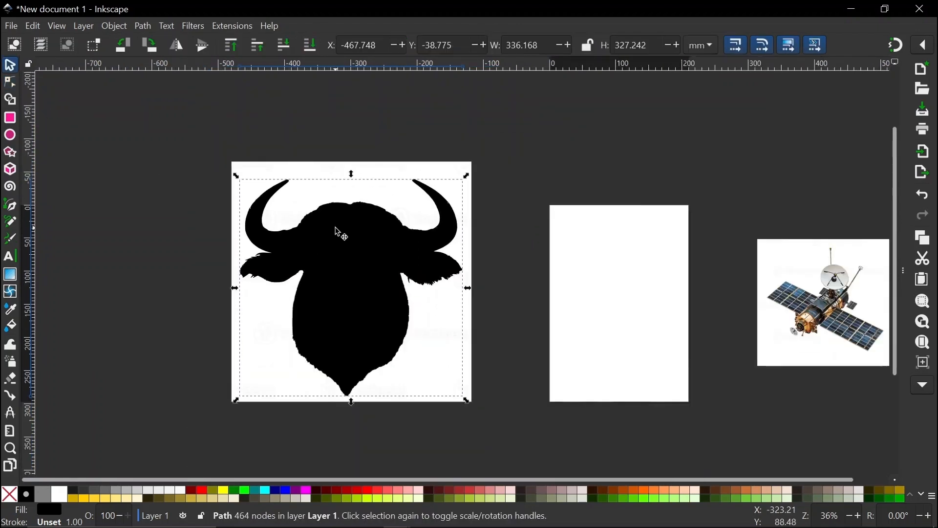
click(348, 269)
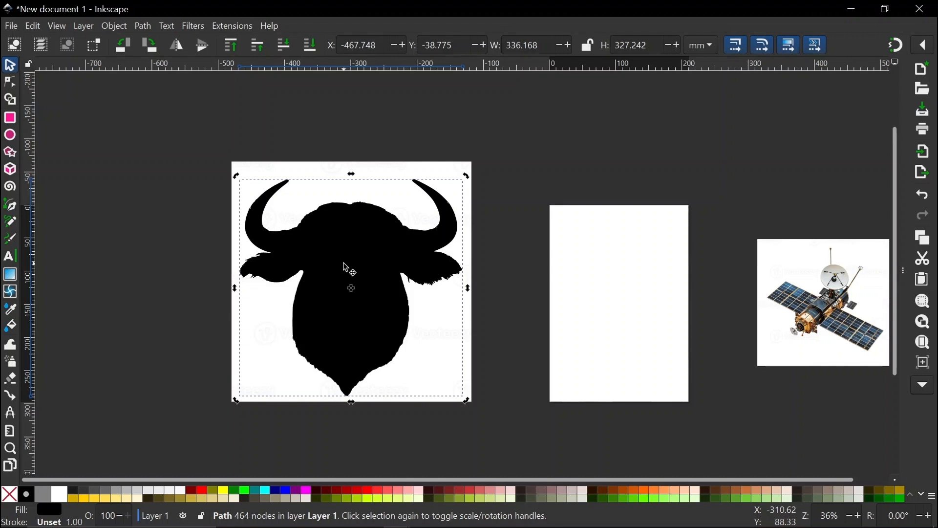
key(shift)
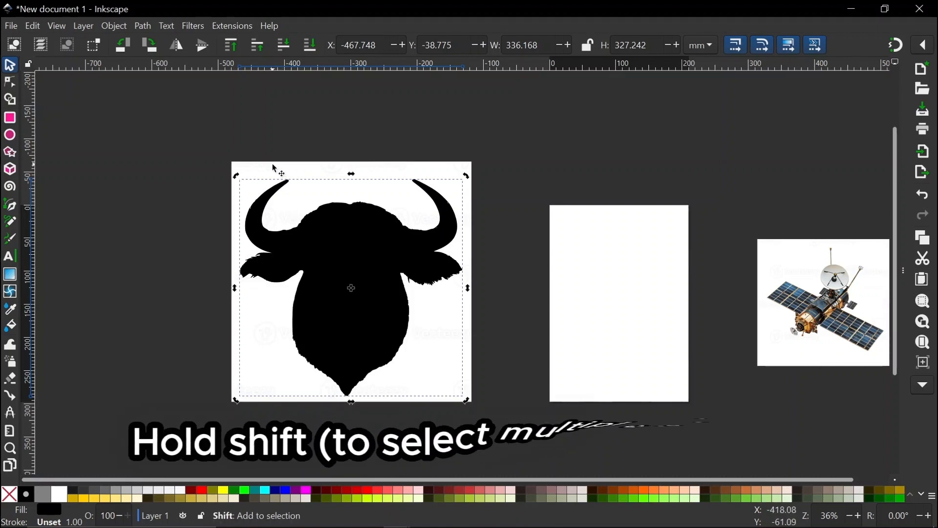
shift+click(270, 166)
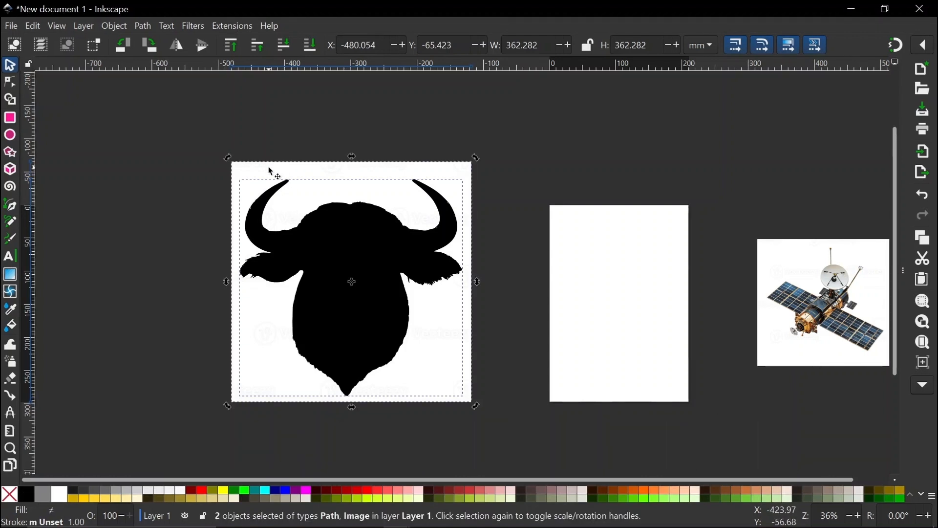
click(116, 26)
mouse_move(147, 186)
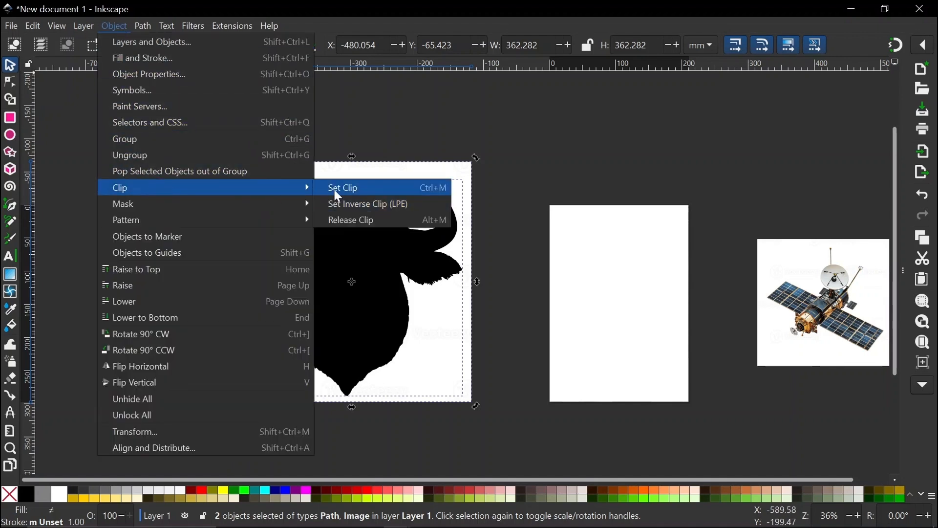
click(386, 185)
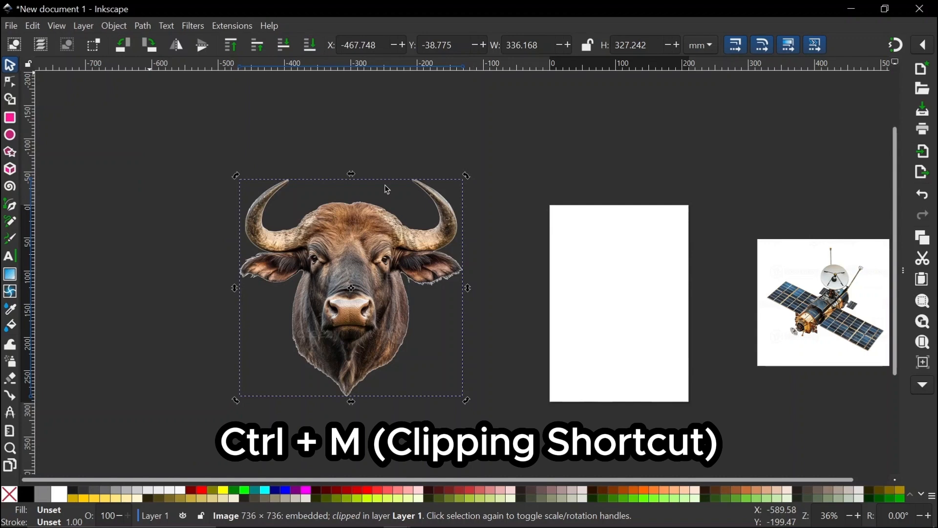
scroll(387, 189, down, 5)
Shrink the clipped bull to about 202 × 196 mm and place it left of the blank page.
drag(379, 215, 436, 208)
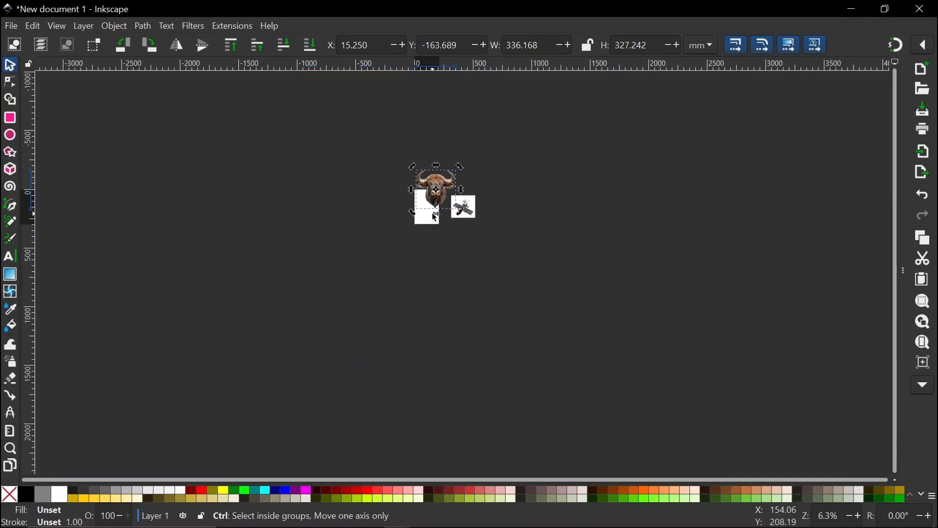
scroll(435, 217, up, 7)
drag(448, 100, 374, 293)
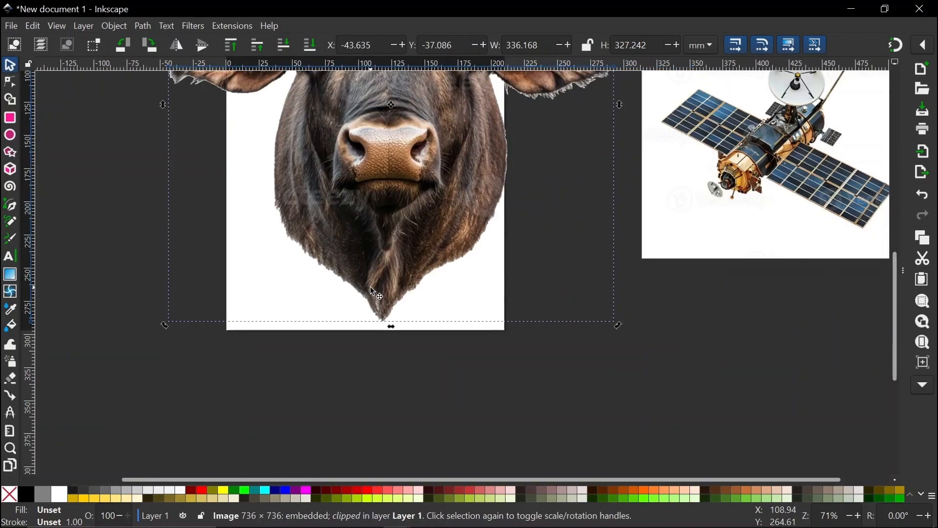
scroll(370, 286, down, 2)
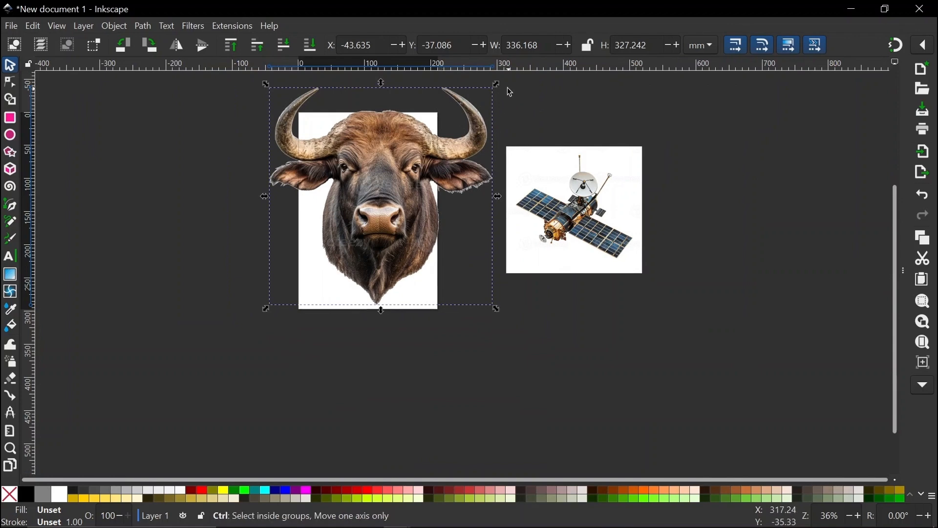
drag(498, 85, 456, 173)
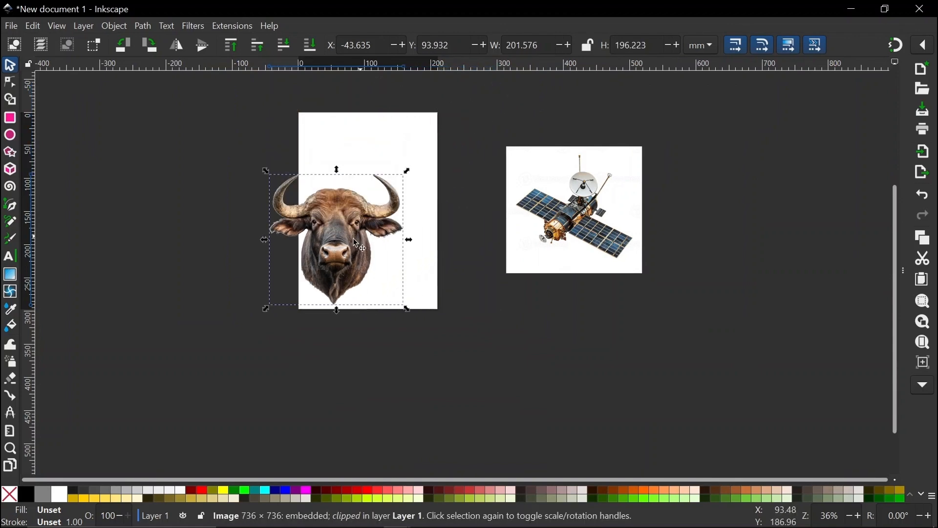
drag(357, 243, 210, 225)
scroll(210, 226, up, 5)
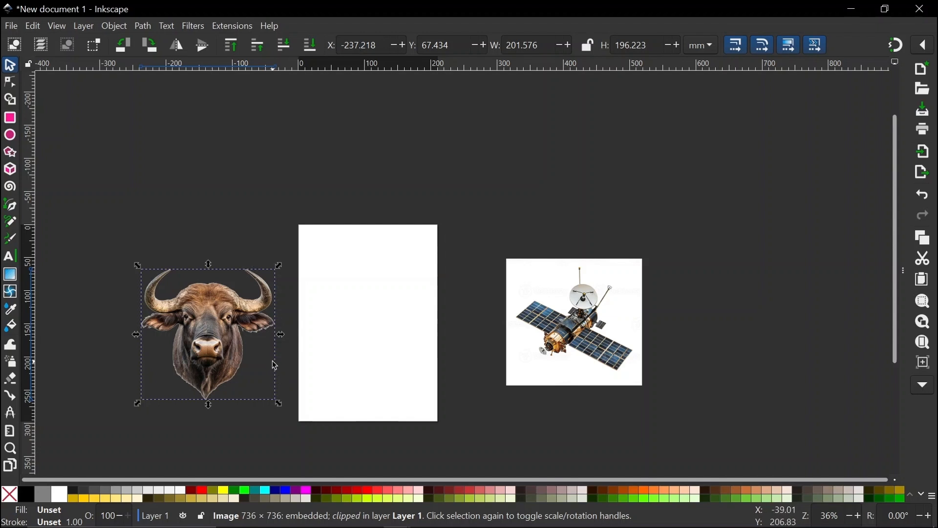
click(567, 336)
Open Trace Bitmap for the satellite image with the brightness threshold at 0.888.
scroll(553, 331, right, 5)
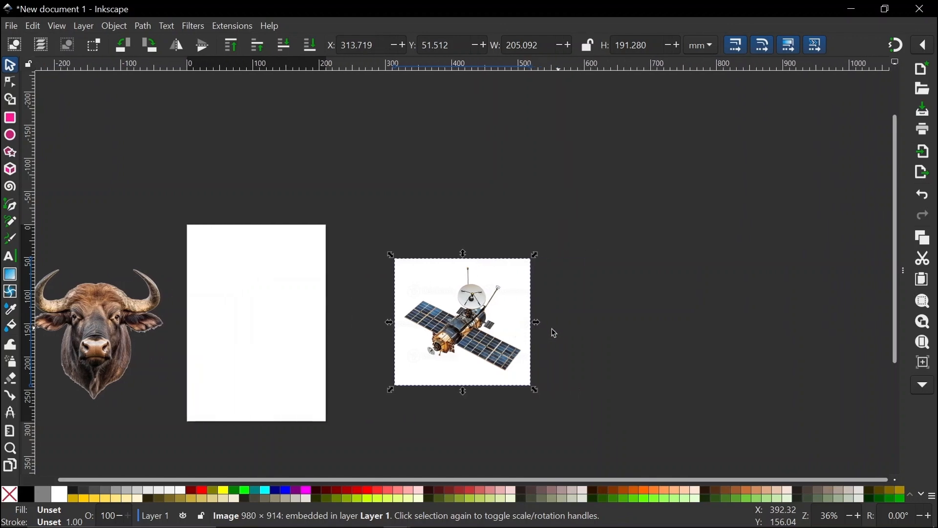
scroll(457, 342, up, 2)
right_click(454, 340)
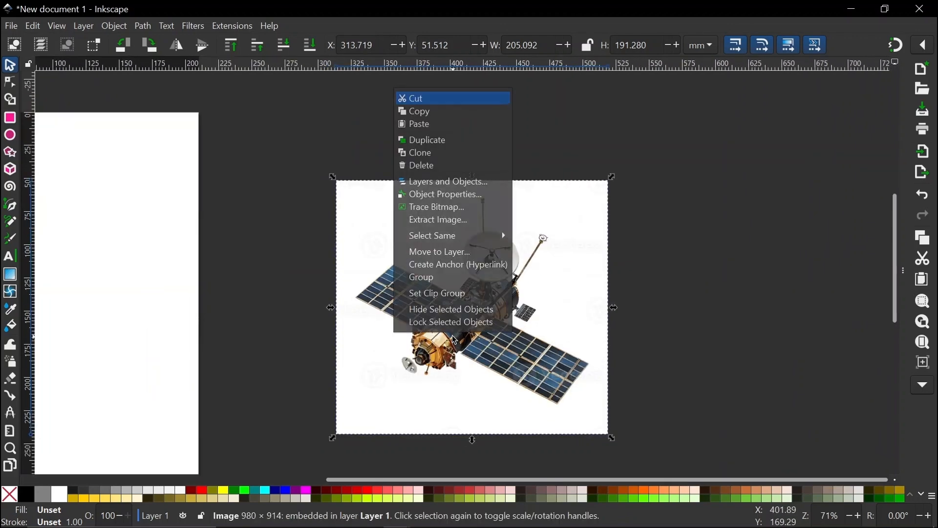
click(435, 208)
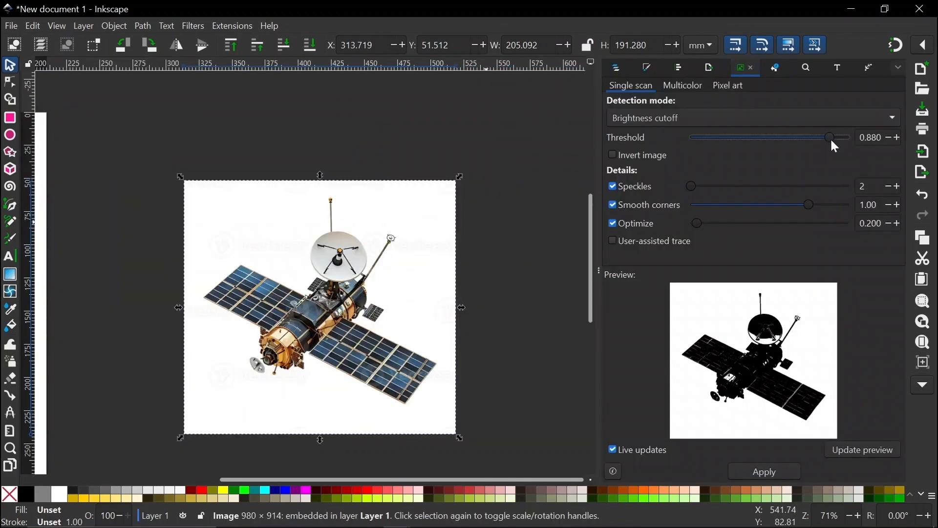
drag(831, 137, 831, 142)
Apply the trace, then delete the stray nodes on the dish's left side and middle.
click(782, 473)
ctrl+scroll(349, 282, up, 3)
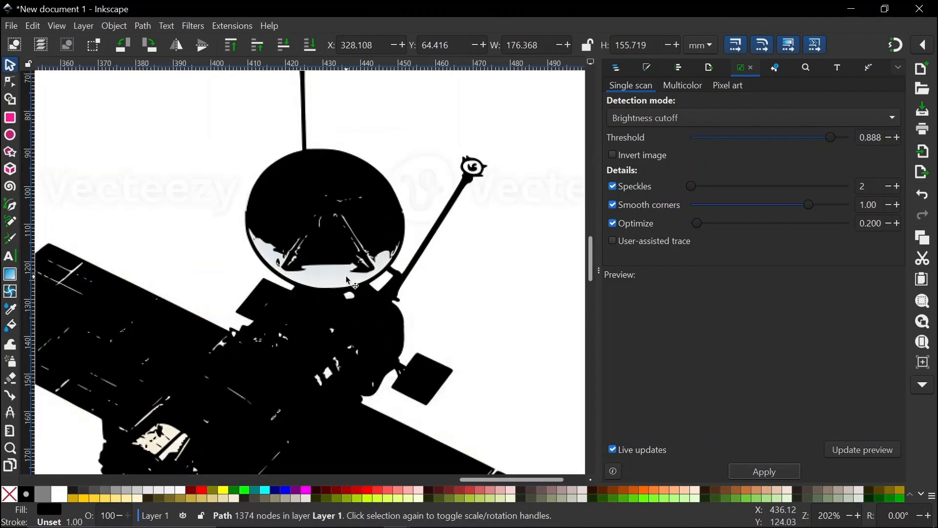
ctrl+scroll(349, 281, up, 2)
key(n)
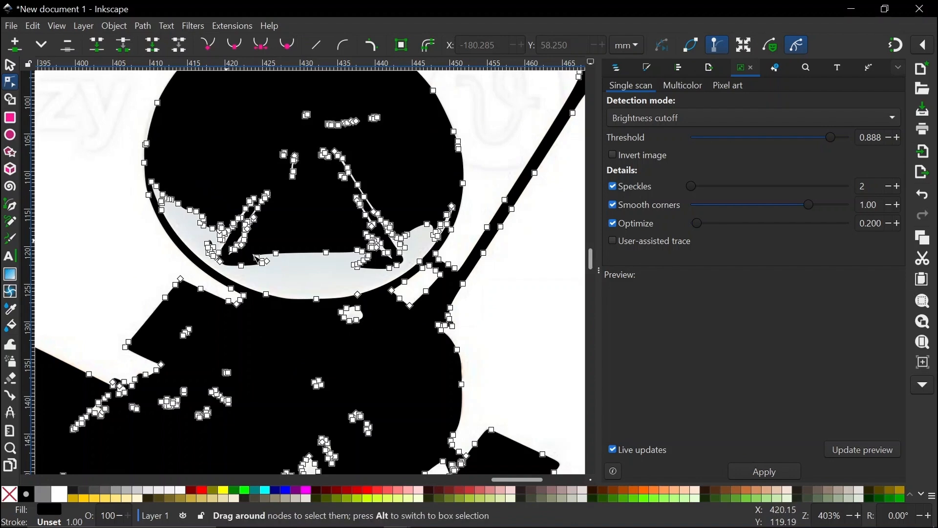
mouse_move(191, 172)
mouse_down()
mouse_move(290, 268)
mouse_move(277, 246)
mouse_up()
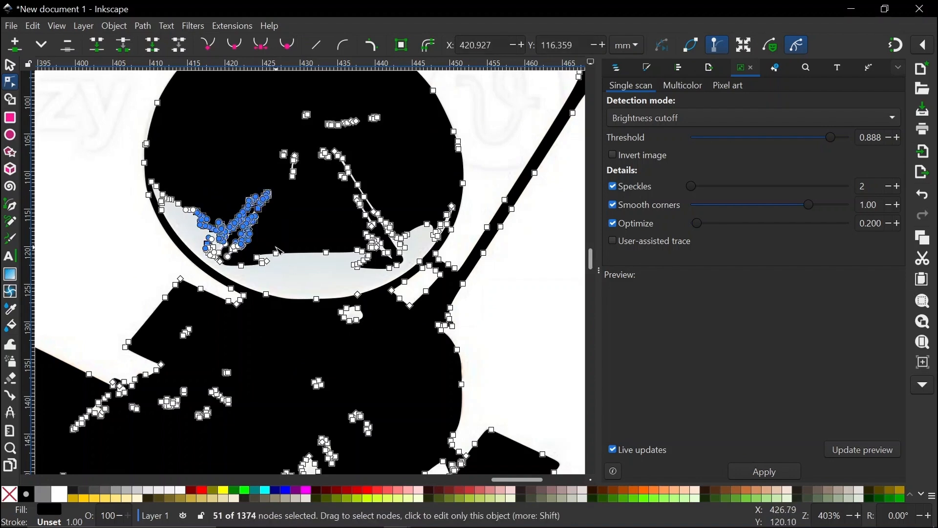
key(Delete)
drag(277, 130, 388, 252)
key(Delete)
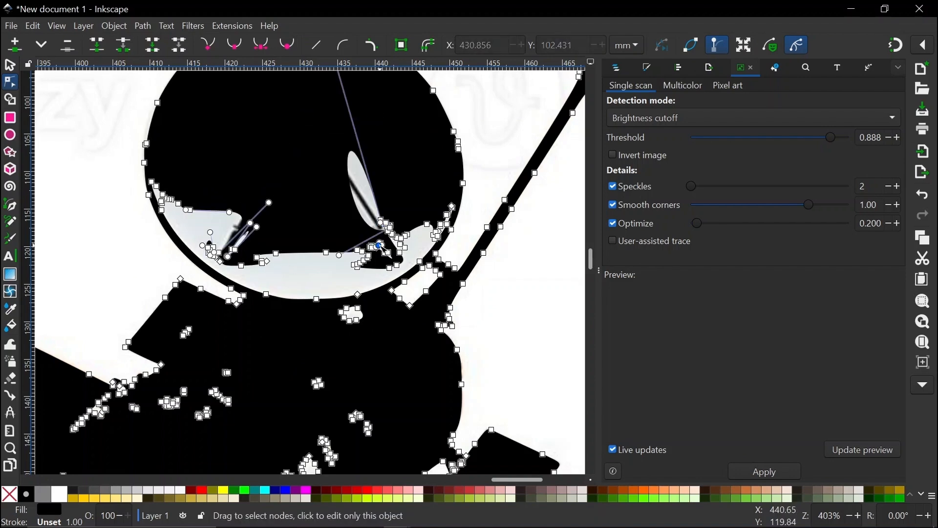
Hide the tracing panel and pan around to inspect the satellite silhouette.
ctrl+scroll(383, 250, down, 6)
ctrl+scroll(373, 254, up, 5)
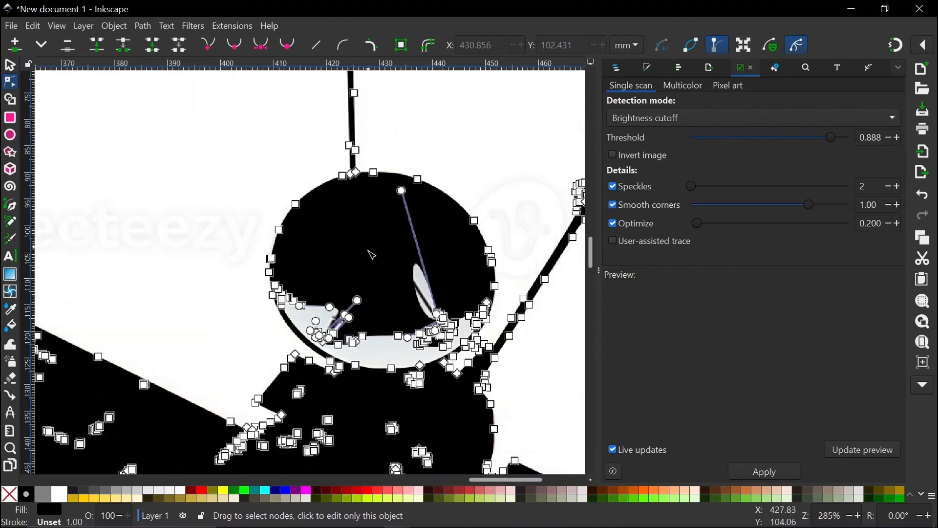
scroll(386, 274, down, 5)
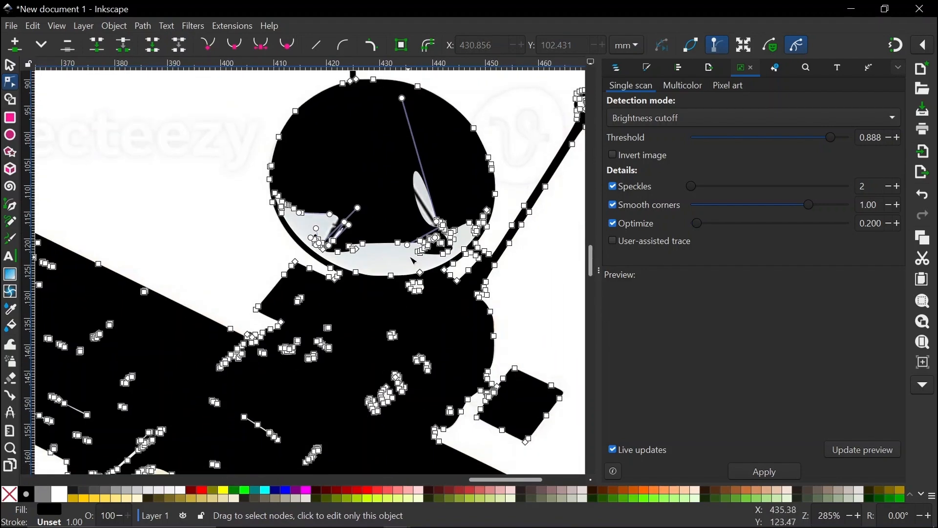
ctrl+scroll(411, 254, up, 3)
ctrl+scroll(412, 254, down, 3)
ctrl+scroll(411, 255, down, 1)
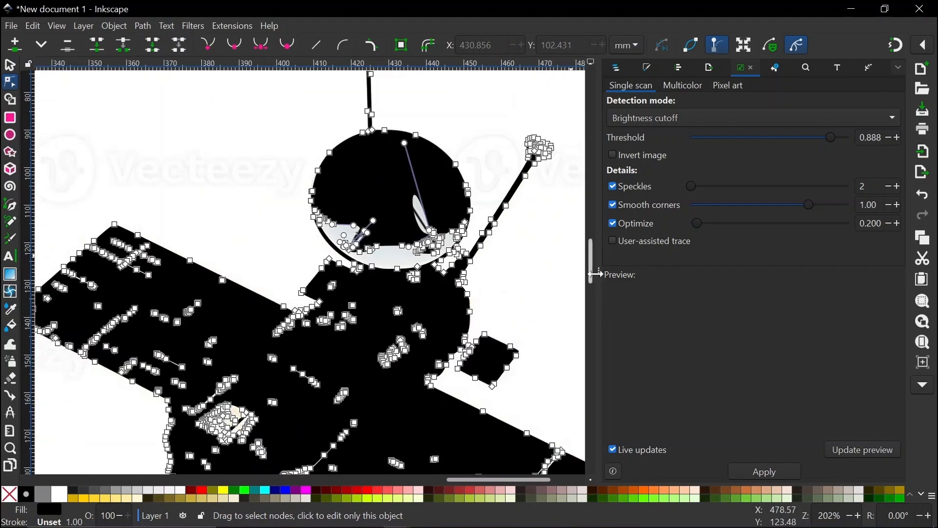
click(599, 269)
ctrl+scroll(585, 260, up, 2)
ctrl+scroll(589, 262, up, 2)
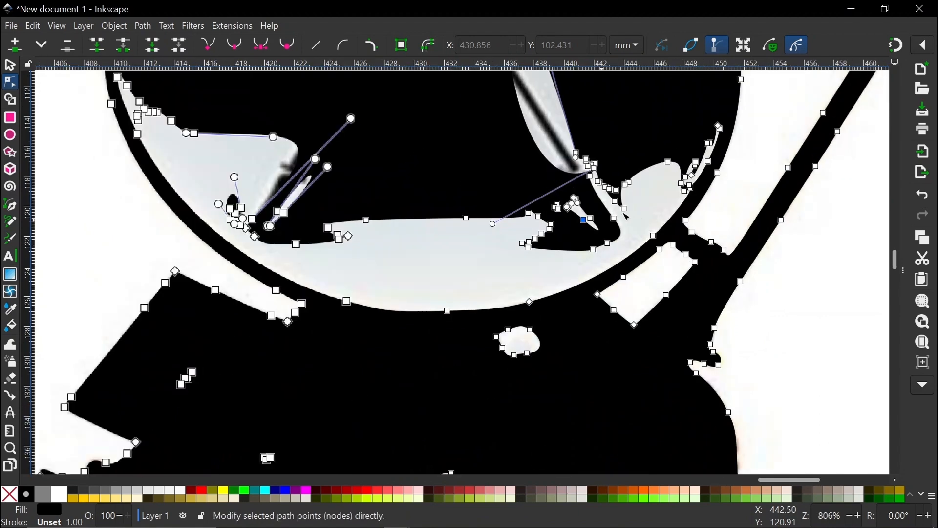
ctrl+scroll(614, 215, down, 1)
scroll(612, 210, up, 6)
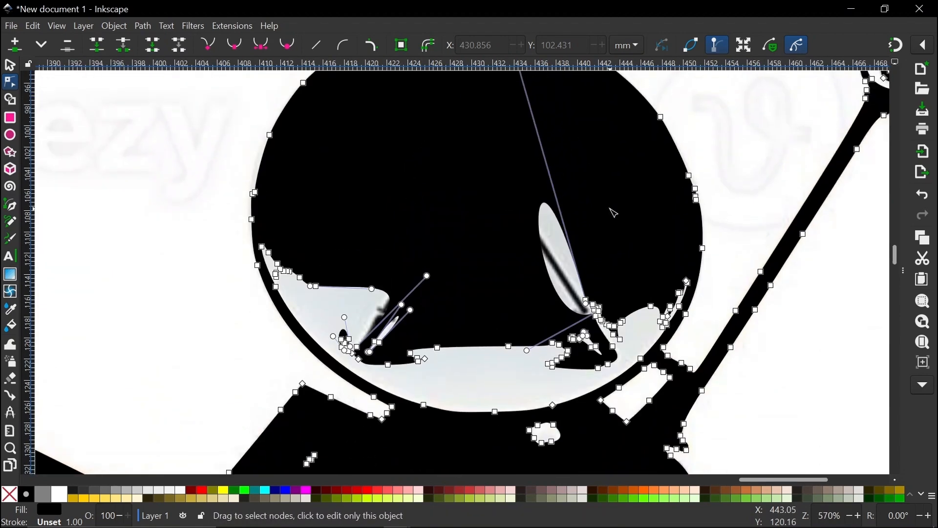
scroll(612, 209, right, 5)
scroll(530, 235, down, 1)
scroll(530, 235, down, 1)
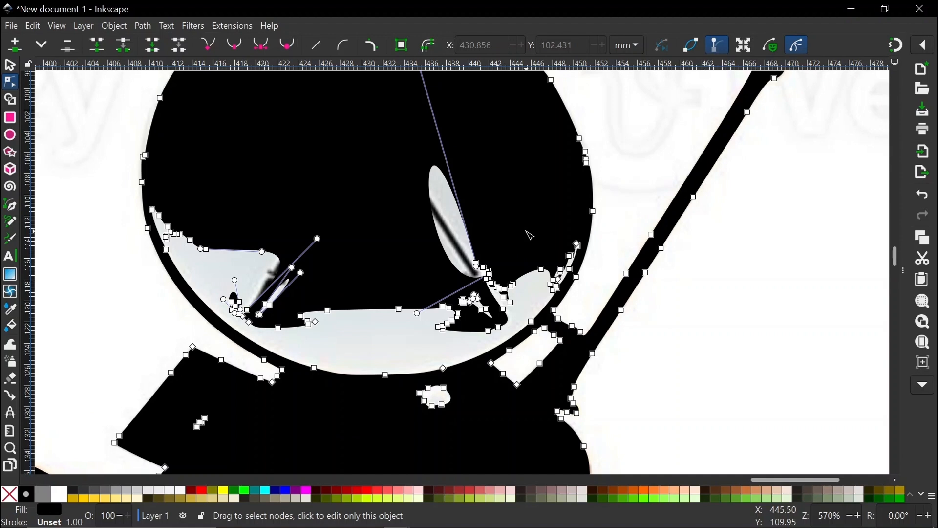
Start a Pen path at the dish's left rim and trace along its lower and bottom edge.
key(b)
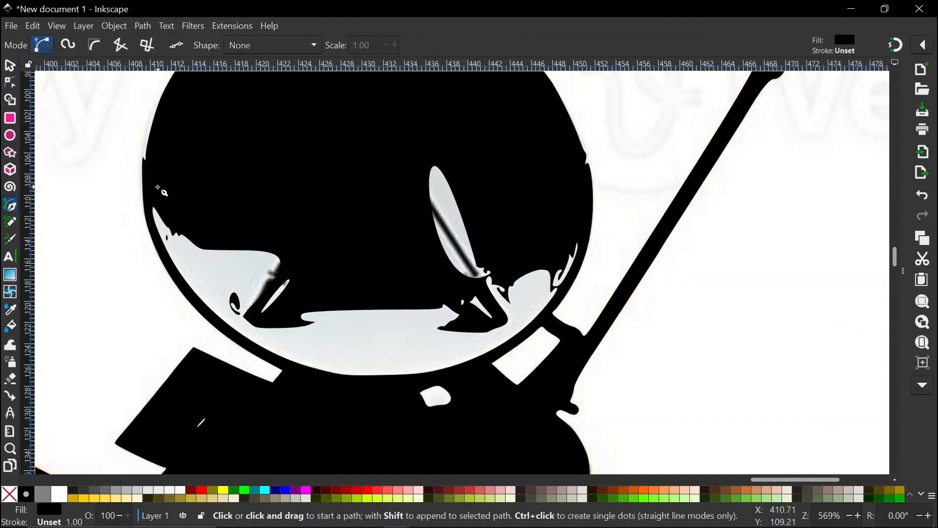
click(157, 186)
click(149, 214)
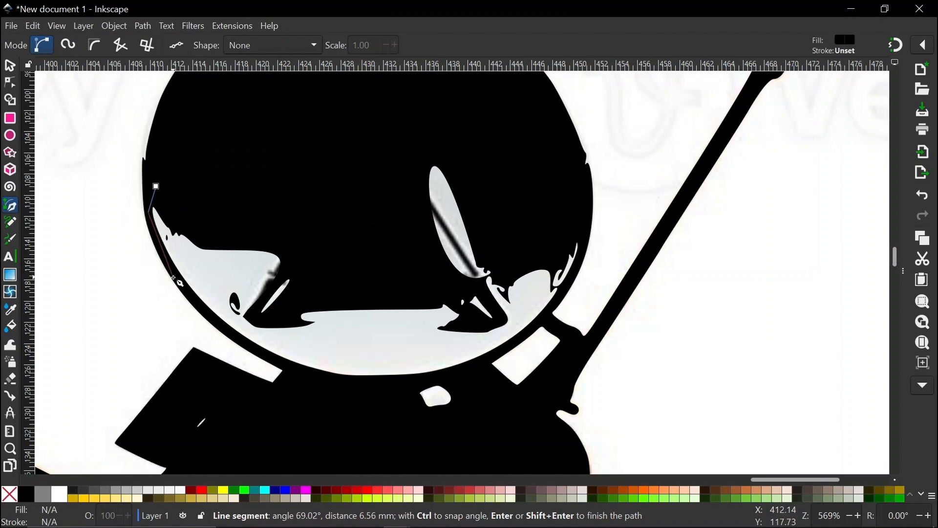
click(173, 278)
click(318, 376)
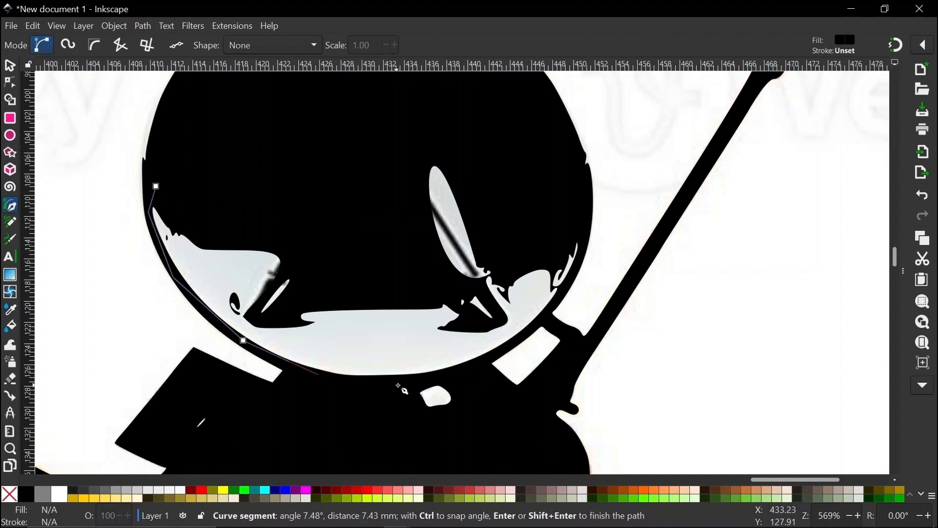
click(410, 385)
click(478, 364)
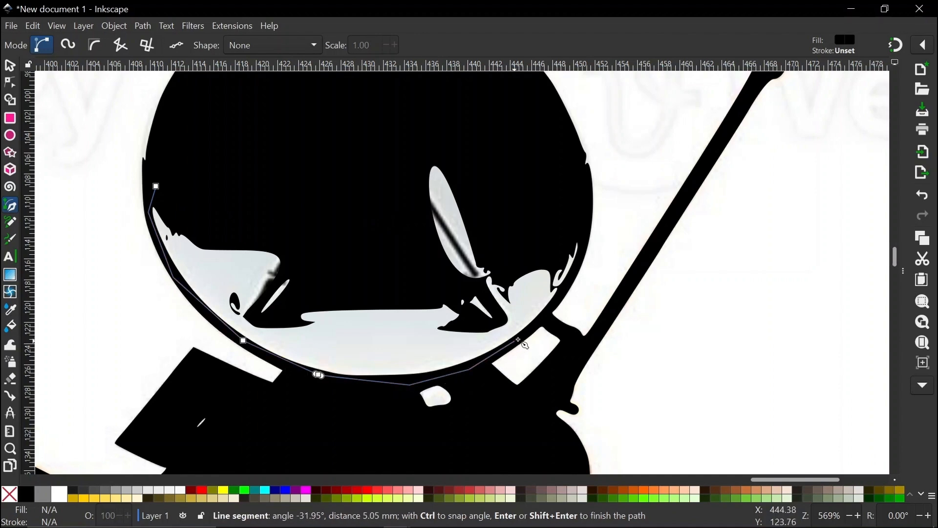
Continue the patch up the dish's right side and across its curved top, closing it into a 17-node shape.
click(565, 285)
click(581, 255)
click(585, 230)
drag(548, 203, 529, 196)
click(430, 112)
drag(387, 146, 290, 168)
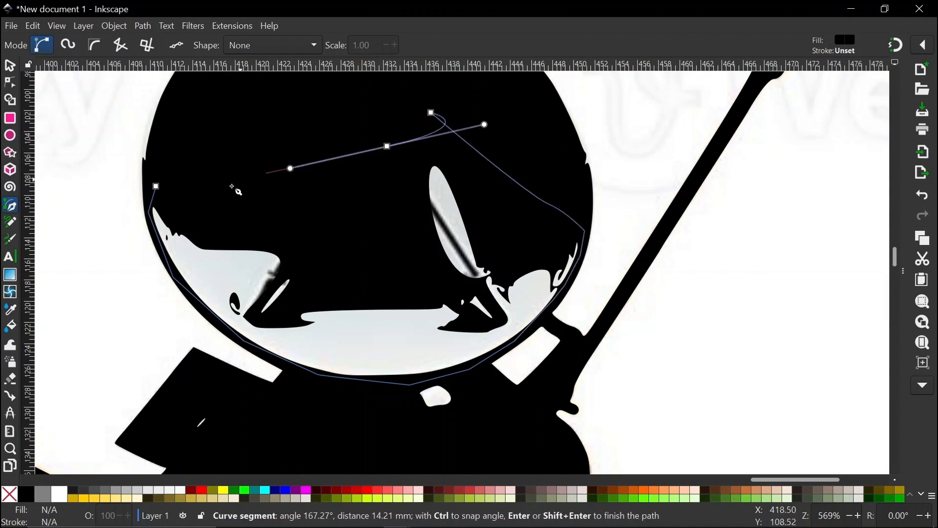
drag(237, 183, 207, 186)
click(159, 187)
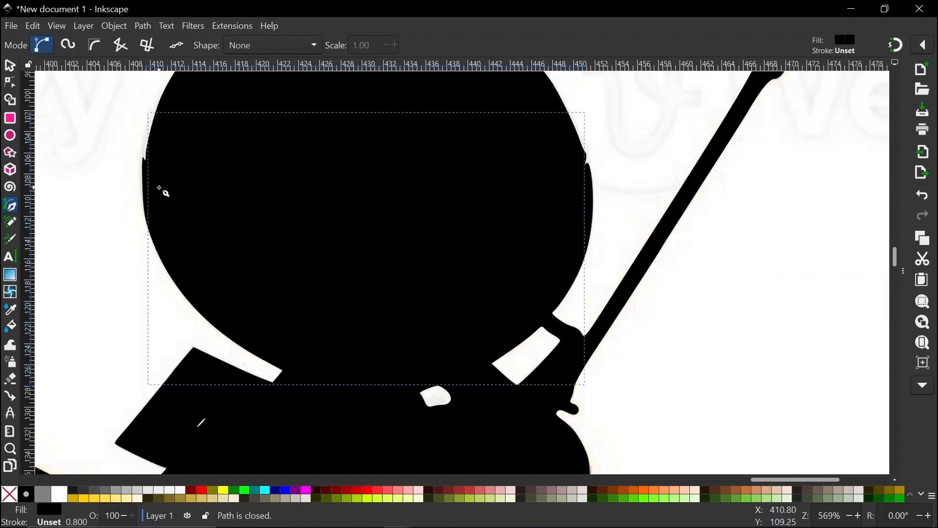
scroll(582, 320, down, 6)
key(space)
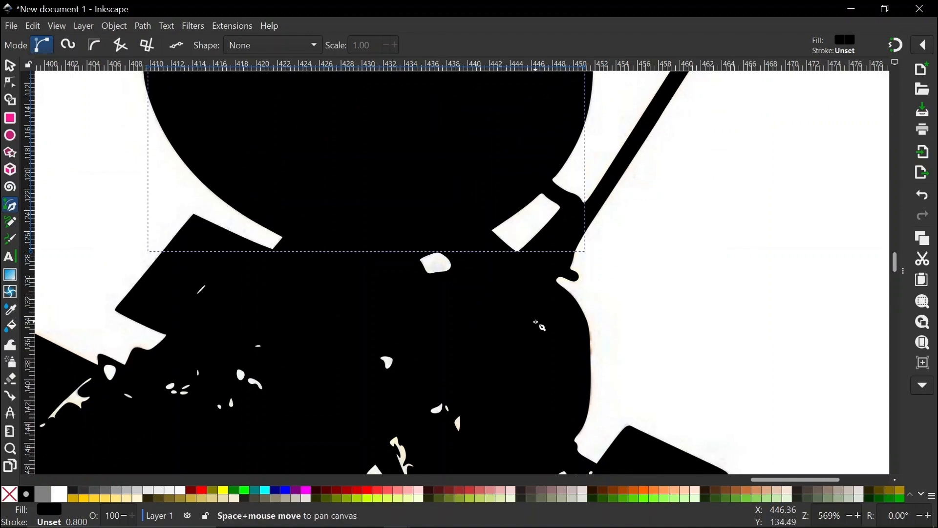
scroll(534, 326, down, 3)
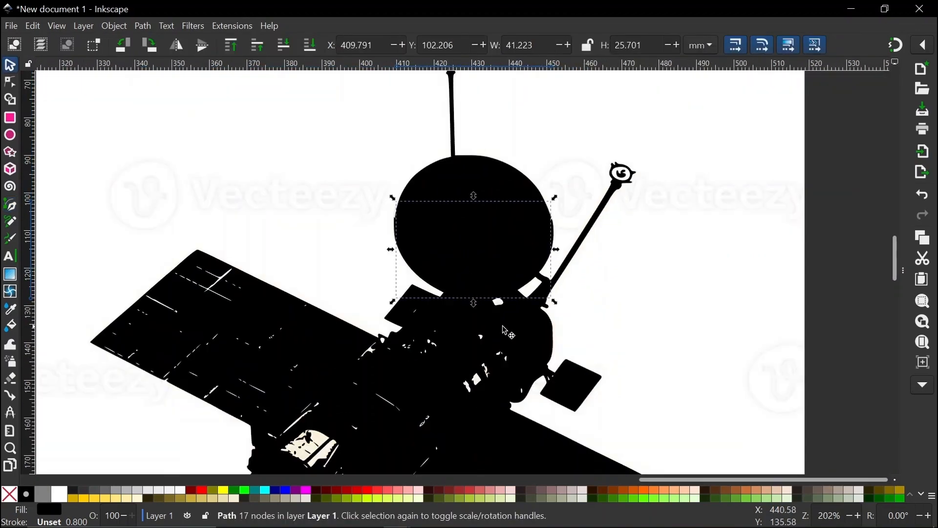
Union the dish patch with the satellite silhouette into one 1147-node path.
shift+click(439, 181)
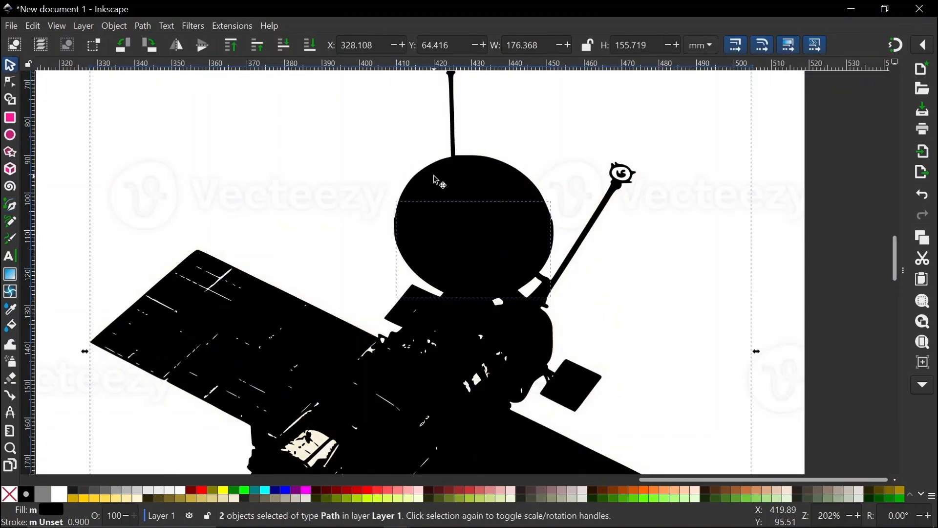
click(140, 29)
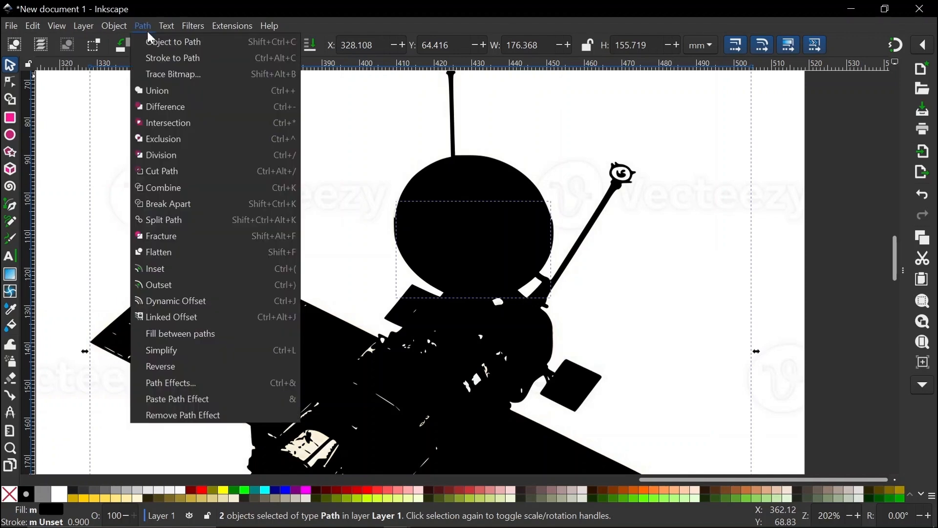
click(157, 90)
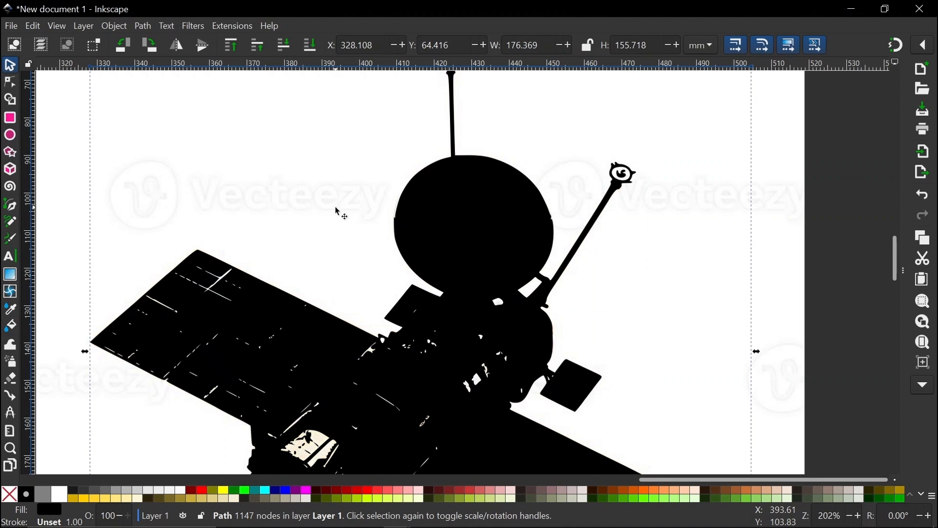
Zoom the canvas, select the satellite image, and restore the black silhouette over the photo.
key(z)
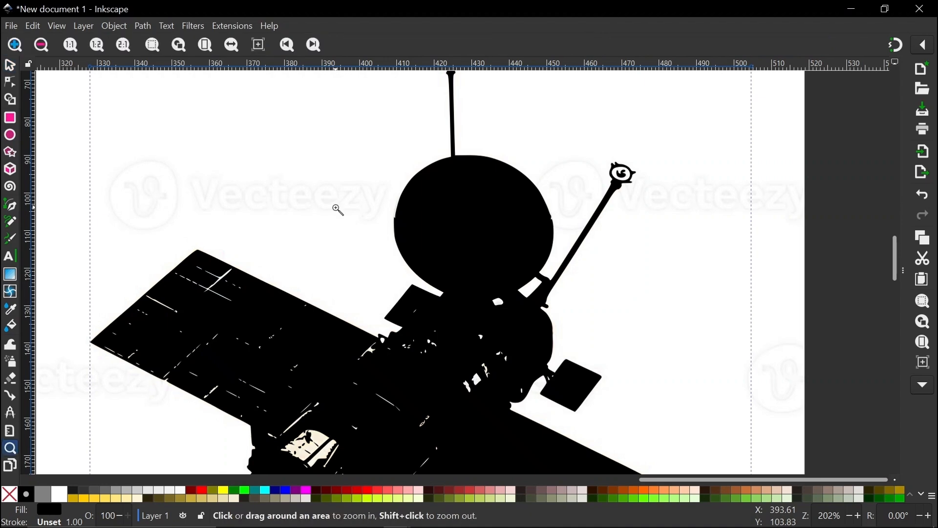
scroll(386, 284, down, 4)
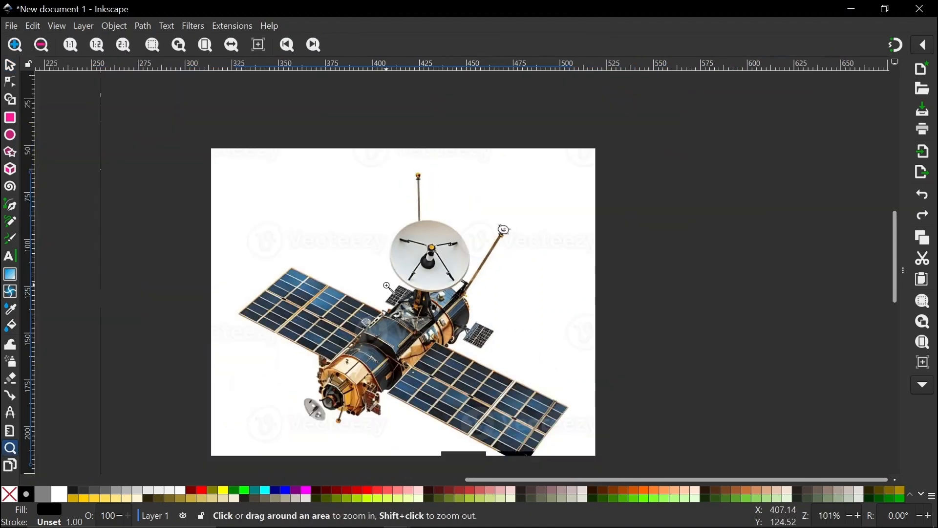
click(9, 66)
click(360, 246)
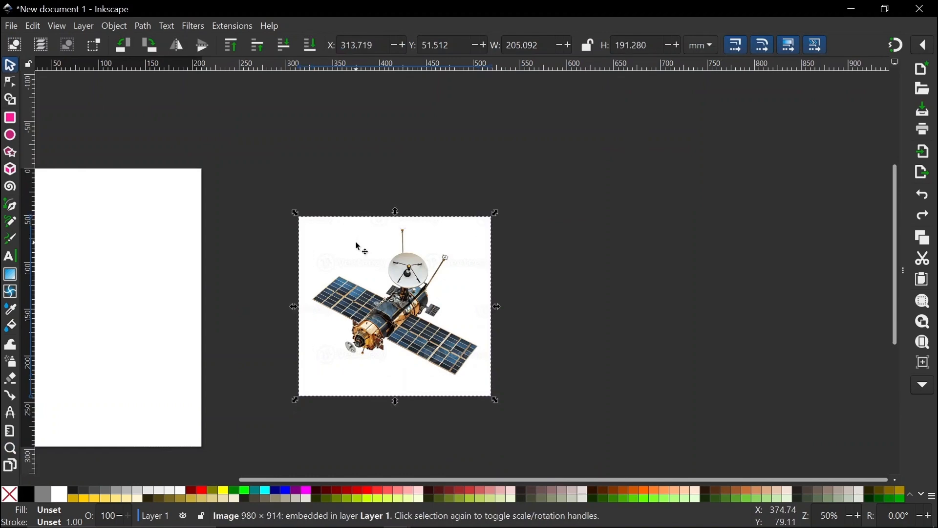
key(ctrl+shift+z)
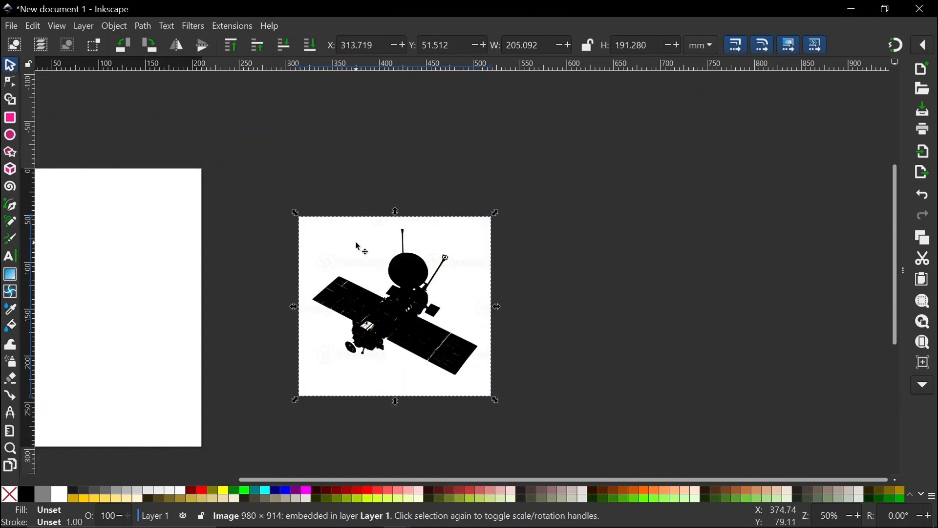
Draw a closed Pen patch over the gap on the satellite body's lower-left edge.
scroll(372, 327, up, 6)
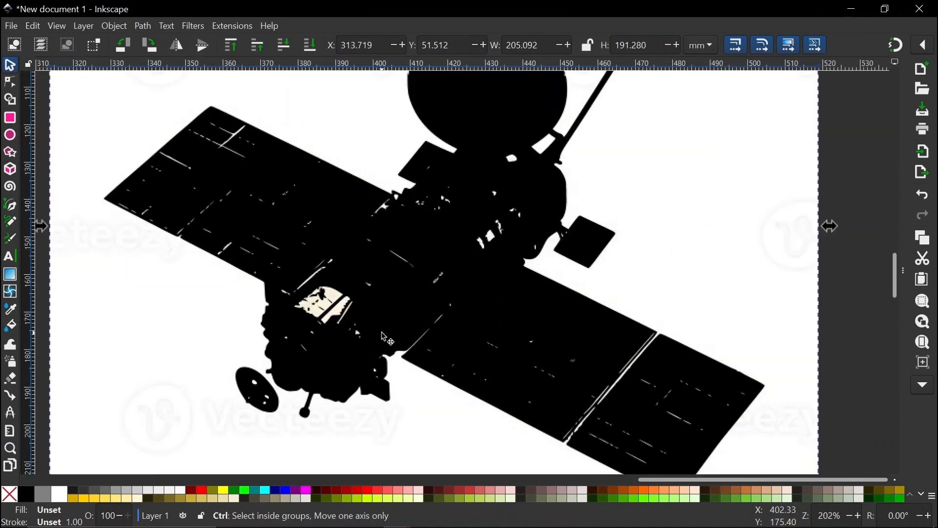
right_click(371, 324)
key(Escape)
key(b)
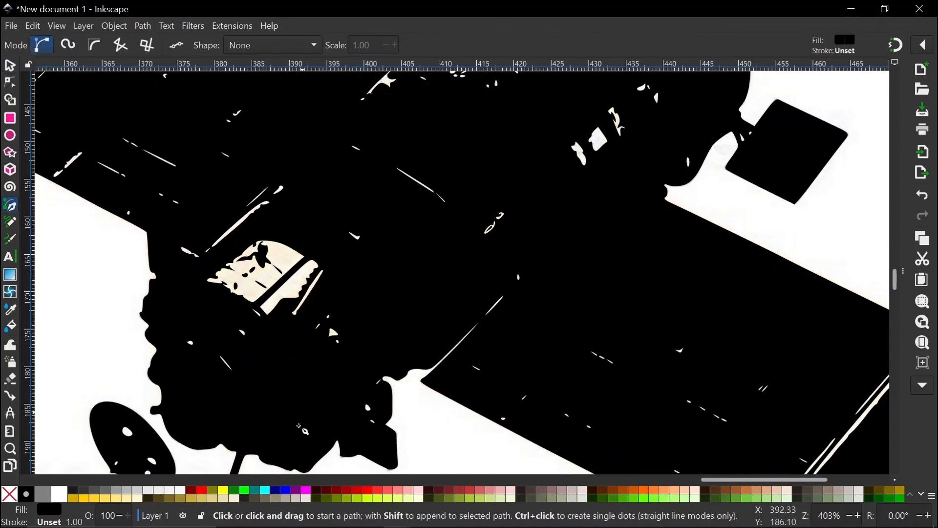
click(295, 431)
click(190, 387)
click(164, 287)
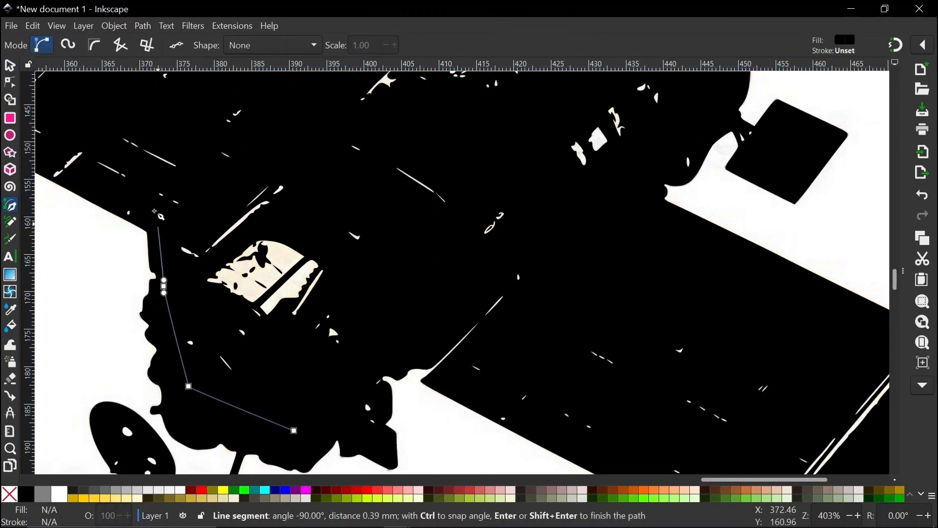
click(129, 218)
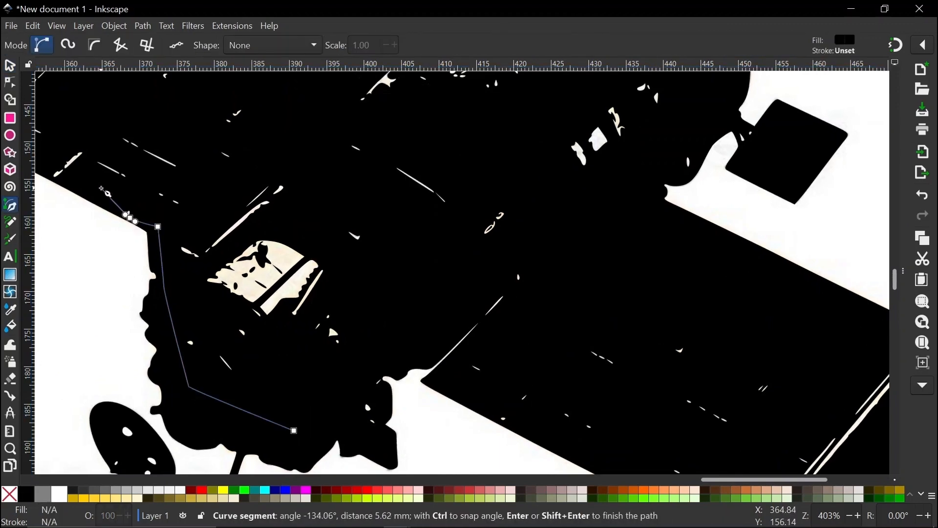
scroll(100, 187, down, 2)
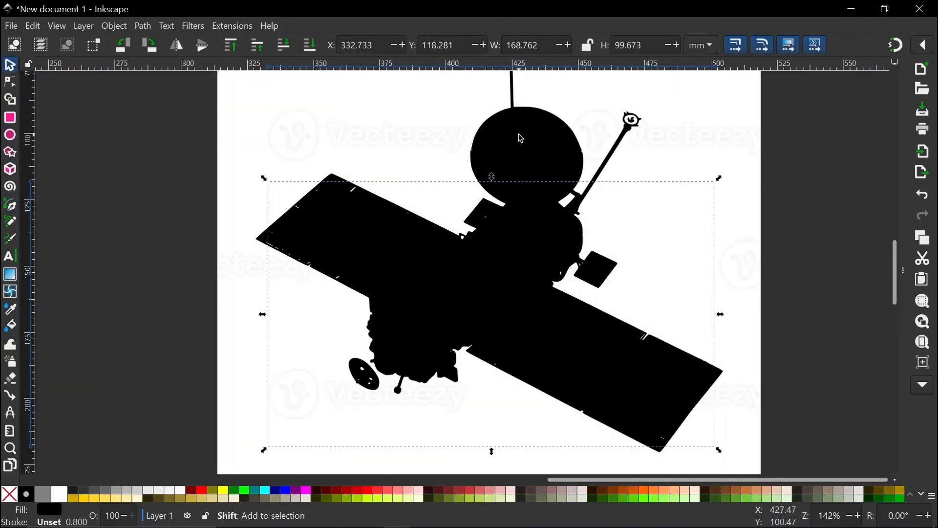
Union the patch with the satellite silhouette into one 395-node path.
shift+click(519, 135)
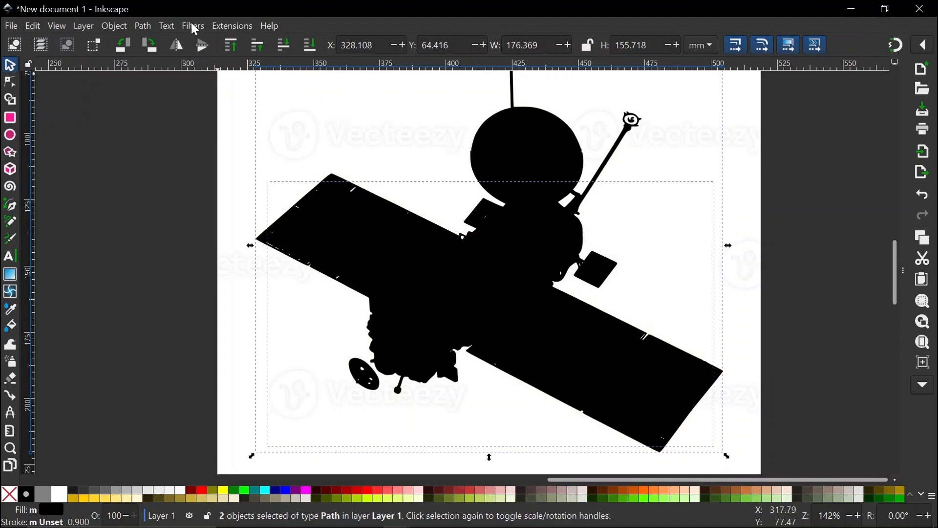
click(145, 26)
click(152, 92)
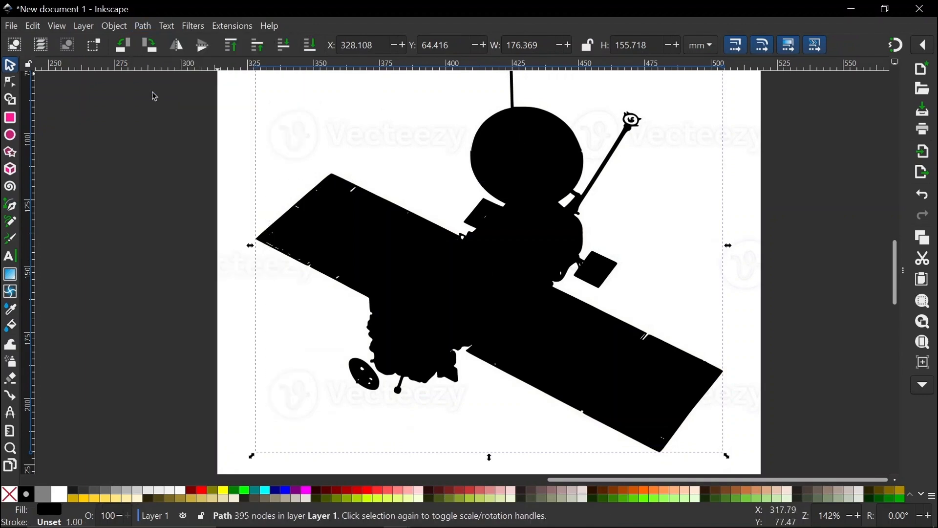
Delete the nodes of the small holes in the satellite dish so it becomes solid black.
ctrl+scroll(365, 390, up, 5)
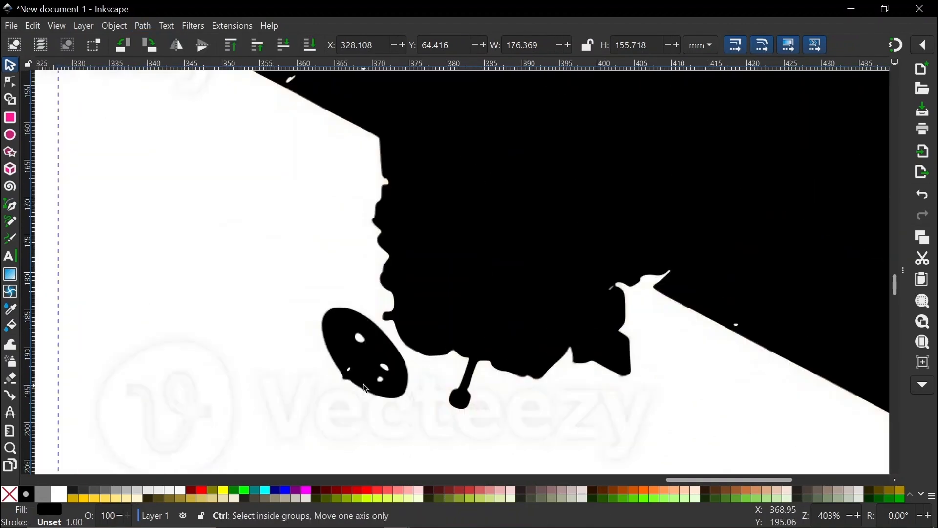
key(n)
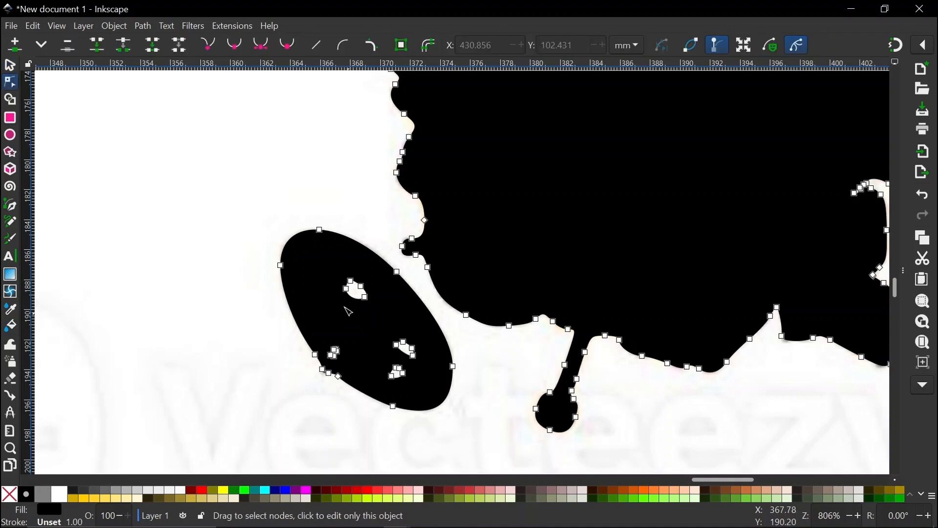
drag(320, 261, 428, 384)
key(Escape)
key(Delete)
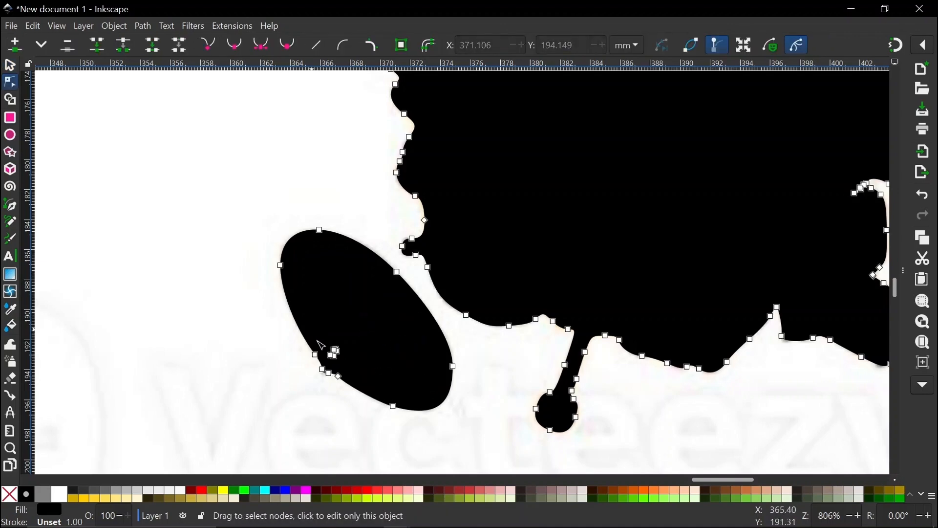
drag(312, 330, 355, 366)
click(315, 354)
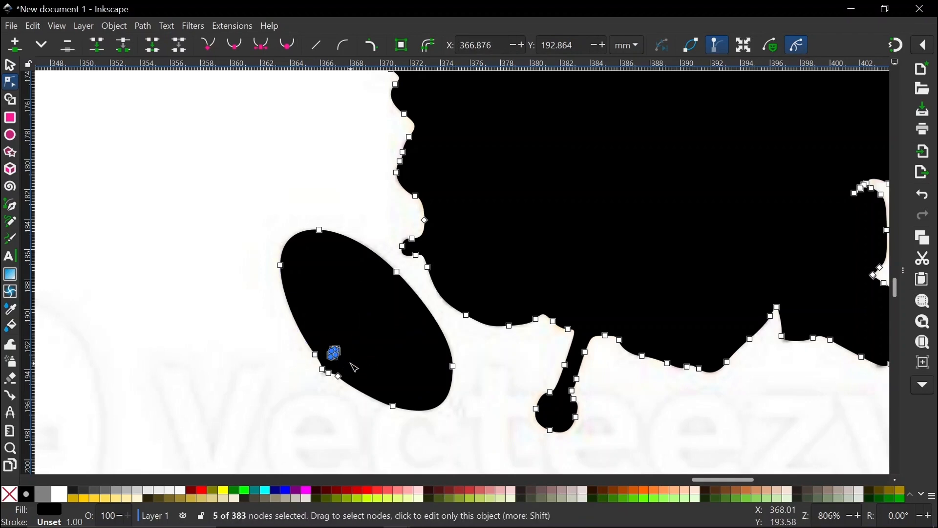
key(Delete)
scroll(372, 357, down, 6)
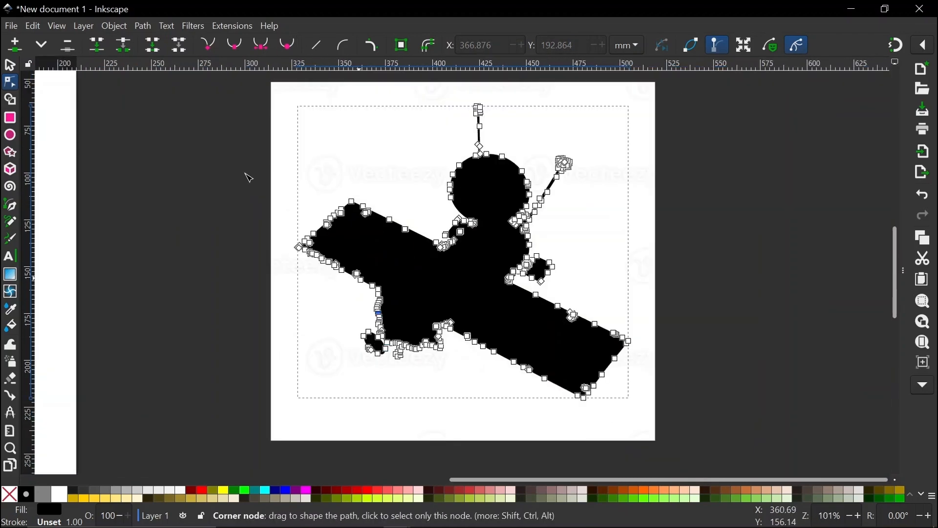
Nudge the silhouette aside to check the photo beneath, then undo the move.
click(14, 65)
drag(494, 258, 479, 262)
key(ctrl+z)
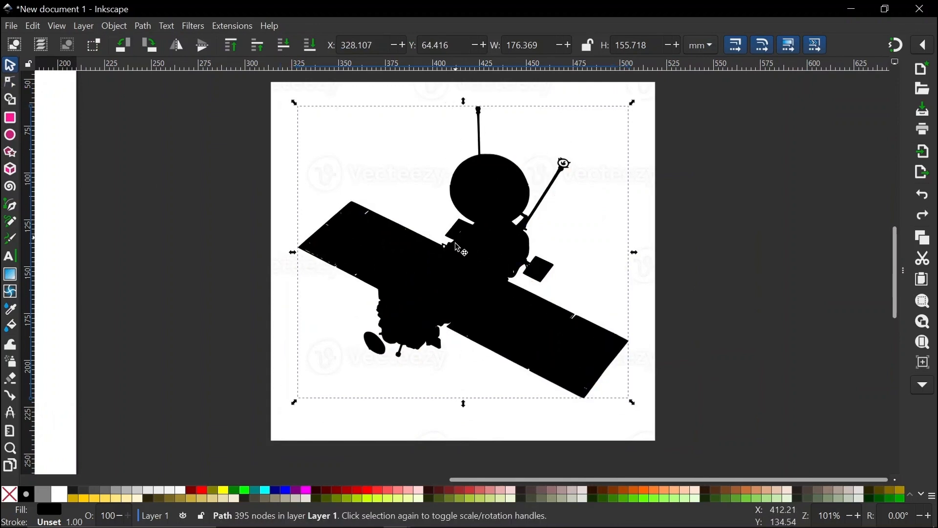
Add the satellite photo to the selection and clip it to the silhouette.
scroll(458, 248, up, 4)
key(shift)
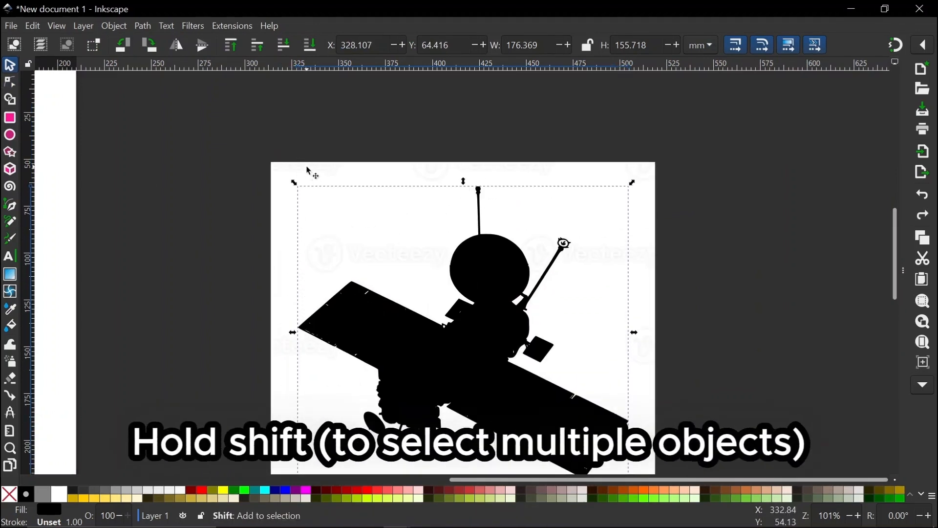
shift+click(309, 171)
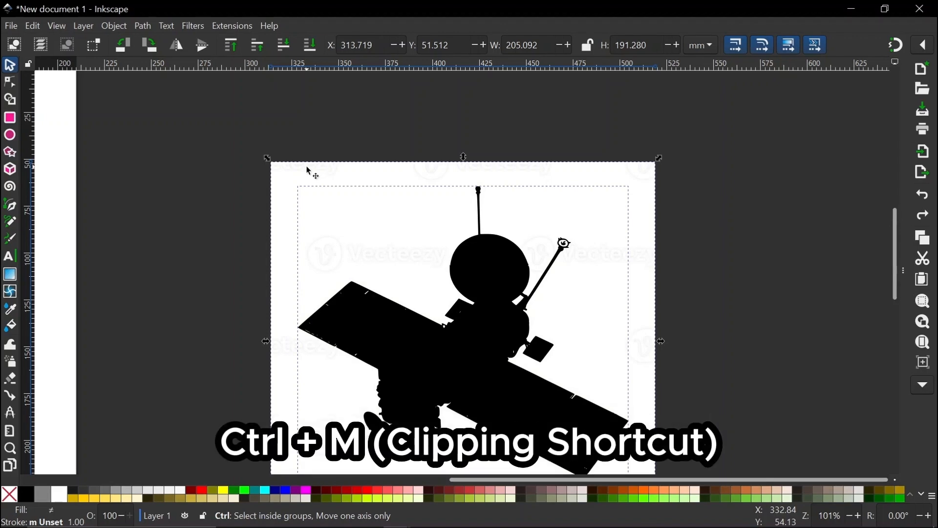
key(ctrl+m)
Move the clipped satellite cut-out to the right of the page.
scroll(310, 170, down, 2)
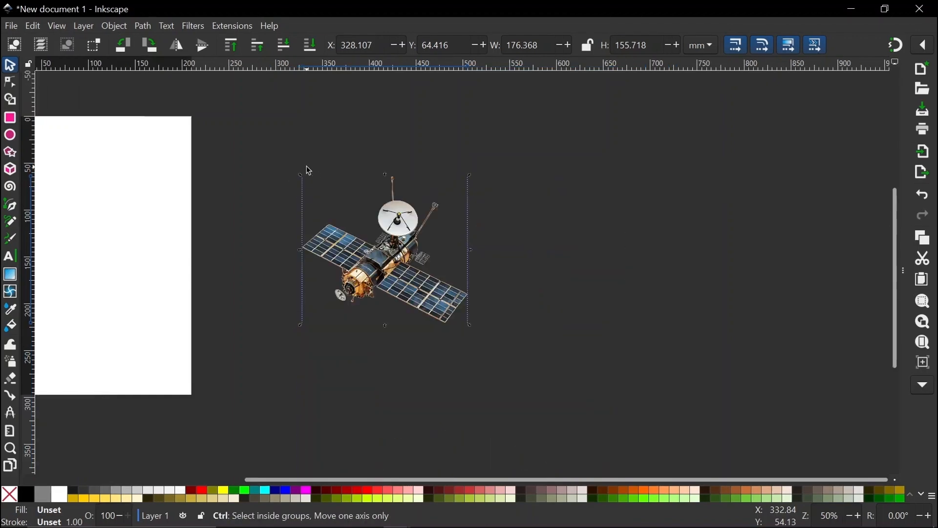
scroll(306, 166, down, 4)
scroll(303, 203, left, 6)
drag(456, 196, 490, 211)
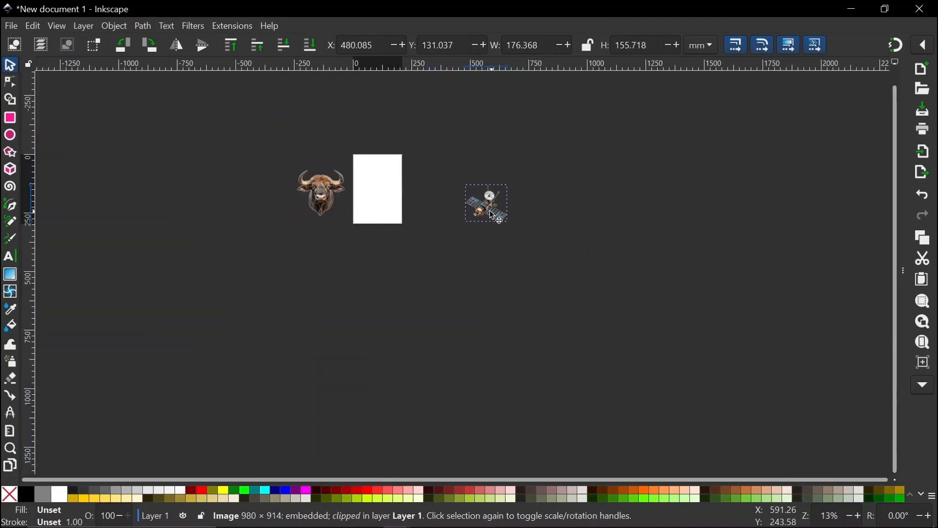
scroll(395, 186, up, 3)
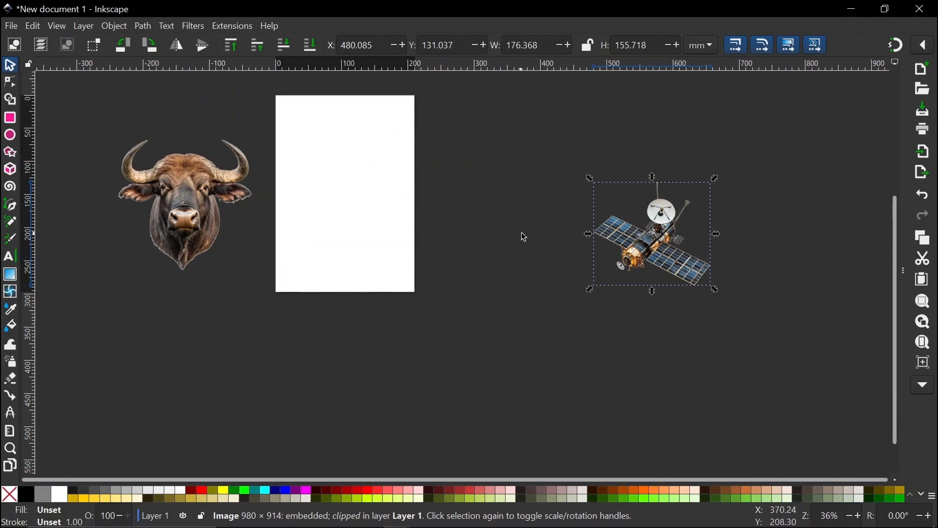